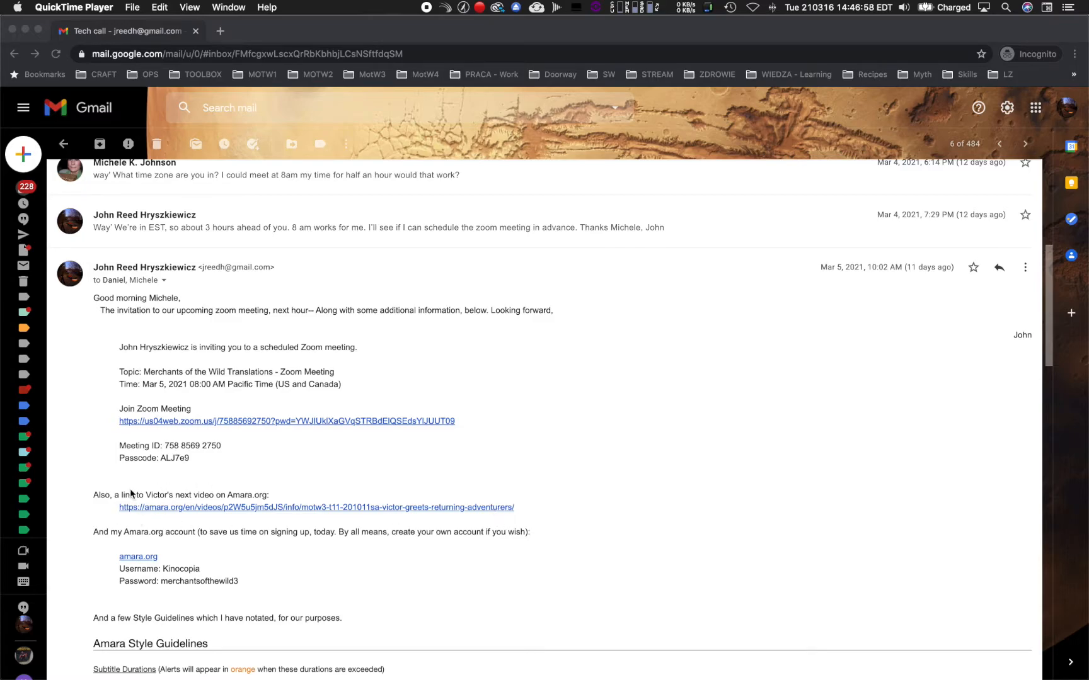
# - Open the Amara.org link to the next video from the email
pyautogui.click(101, 520)
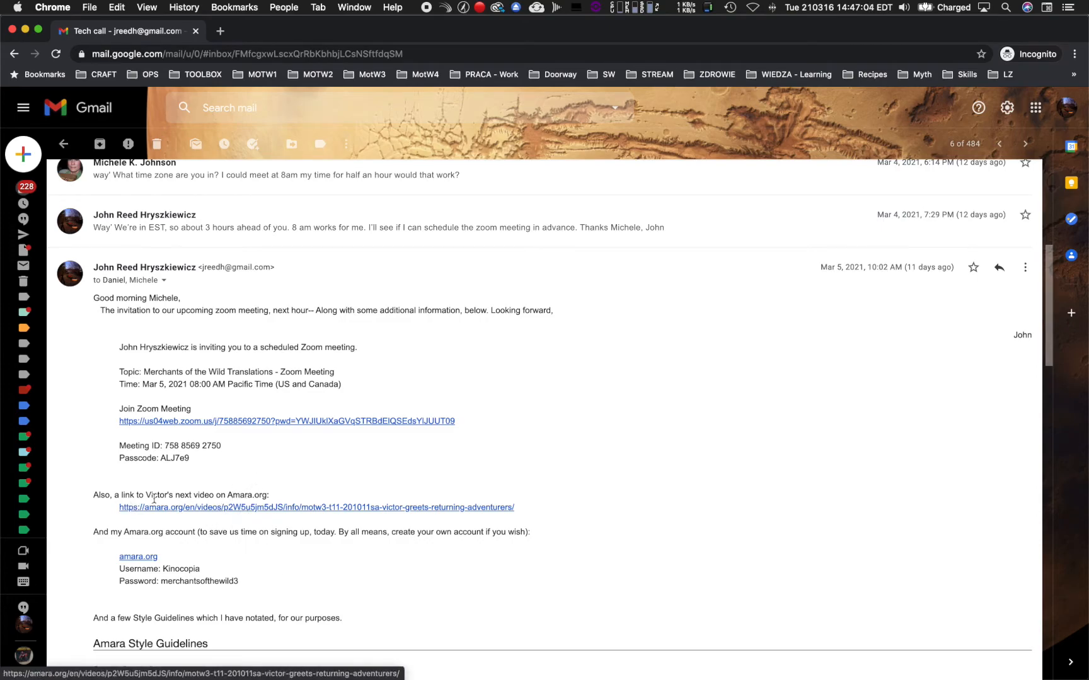
pyautogui.click(105, 512)
pyautogui.click(235, 532)
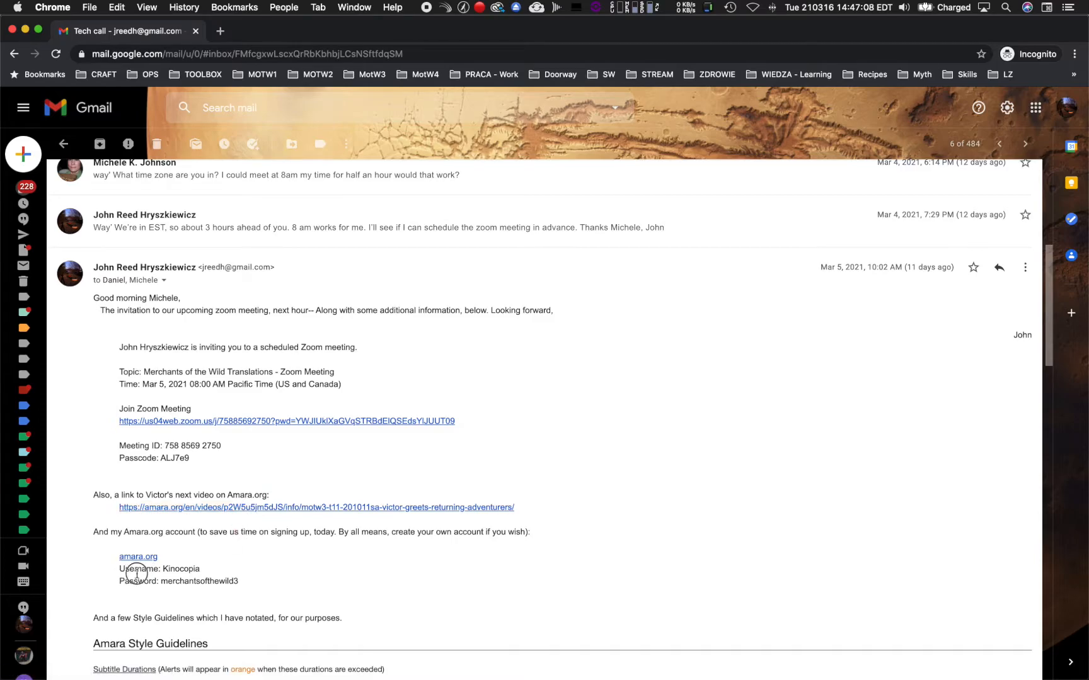
pyautogui.moveTo(110, 567); pyautogui.dragTo(218, 583)
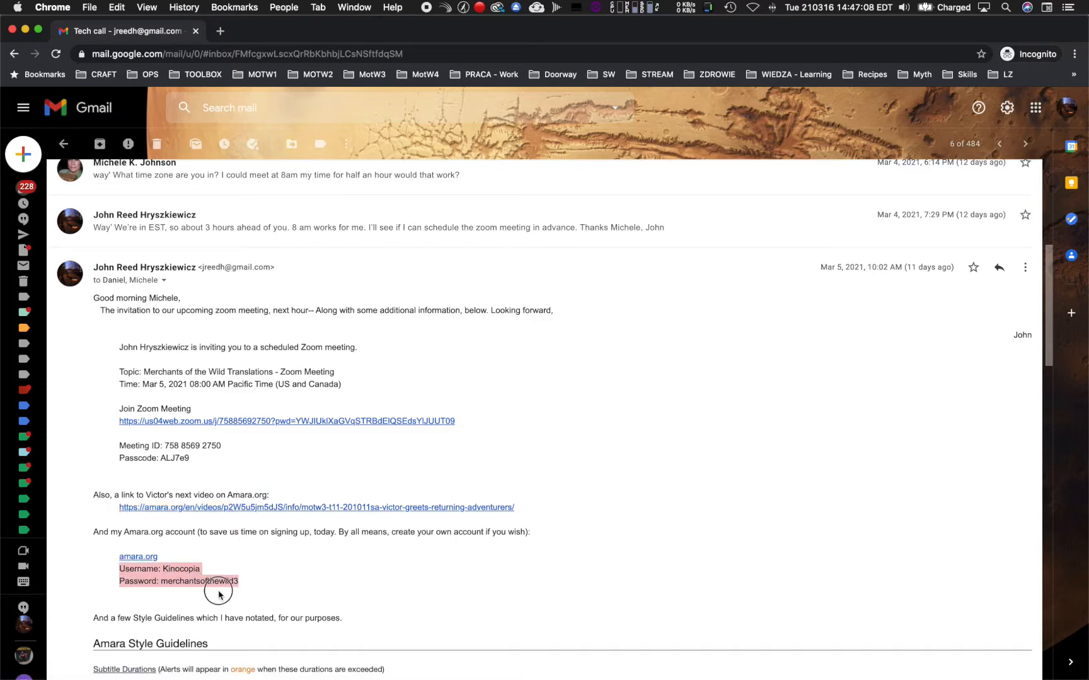
pyautogui.click(267, 514)
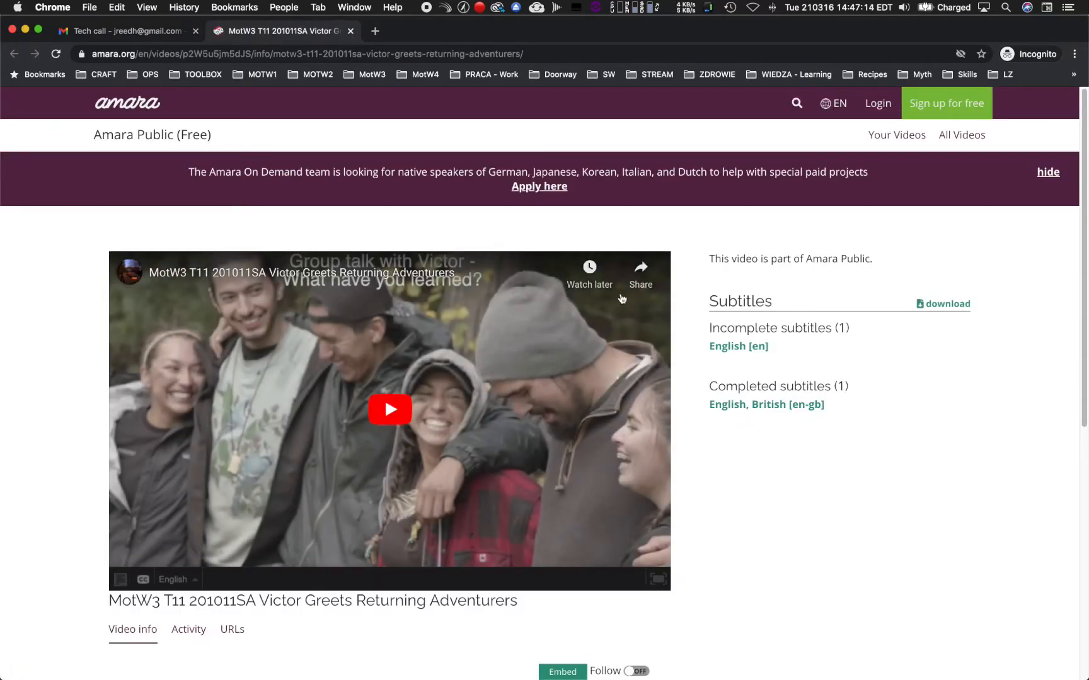
# - Log in to Amara with the account username and password given in the email
pyautogui.click(882, 105)
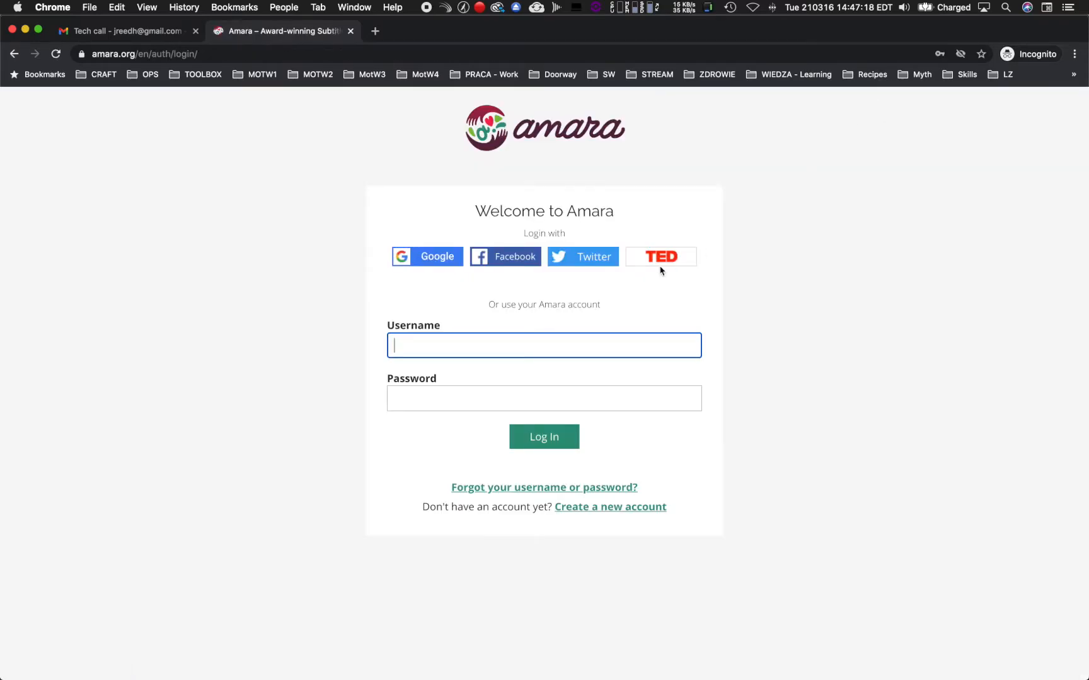
pyautogui.write('Kinocopia')
pyautogui.press('Tab')
pyautogui.write('••••••••••••')
pyautogui.press('super+a')
pyautogui.press('BackSpace')
pyautogui.write('•••••••••••••••••')
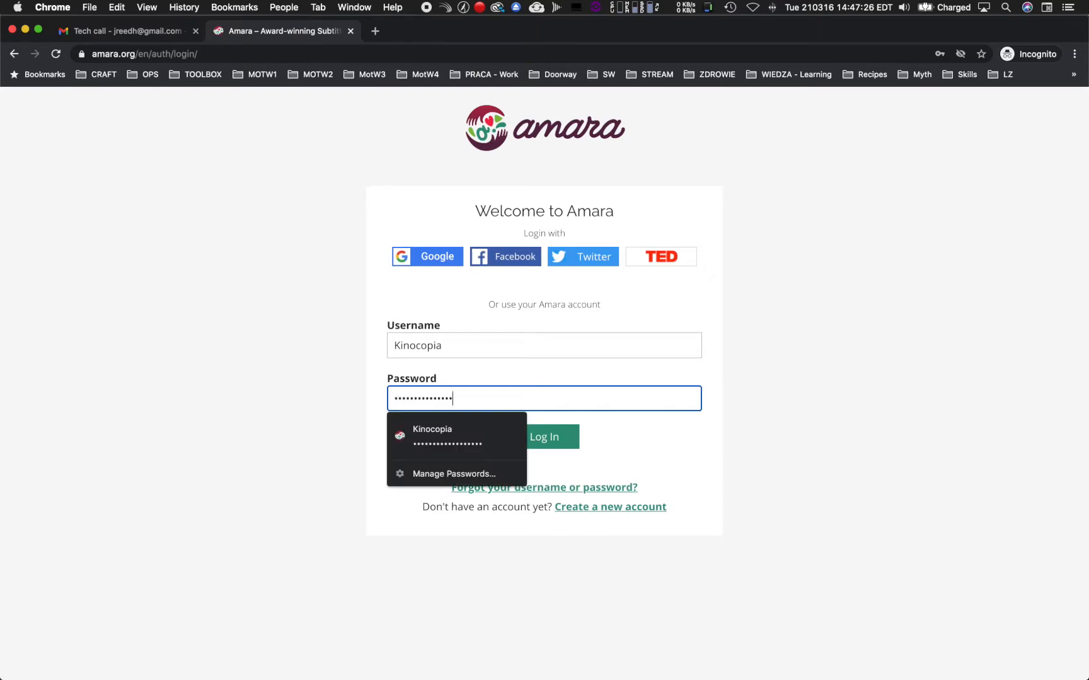
pyautogui.press('Return')
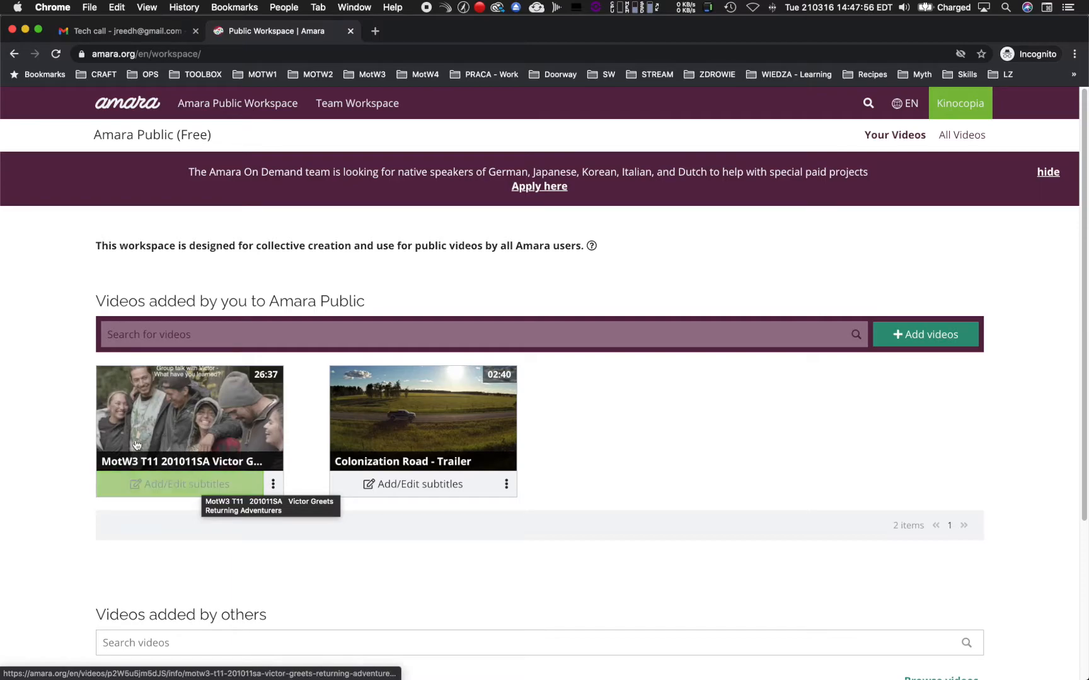
# - Open the MotW3 T11 201011SA video from the workspace and review its incomplete and completed subtitle entries
pyautogui.click(215, 411)
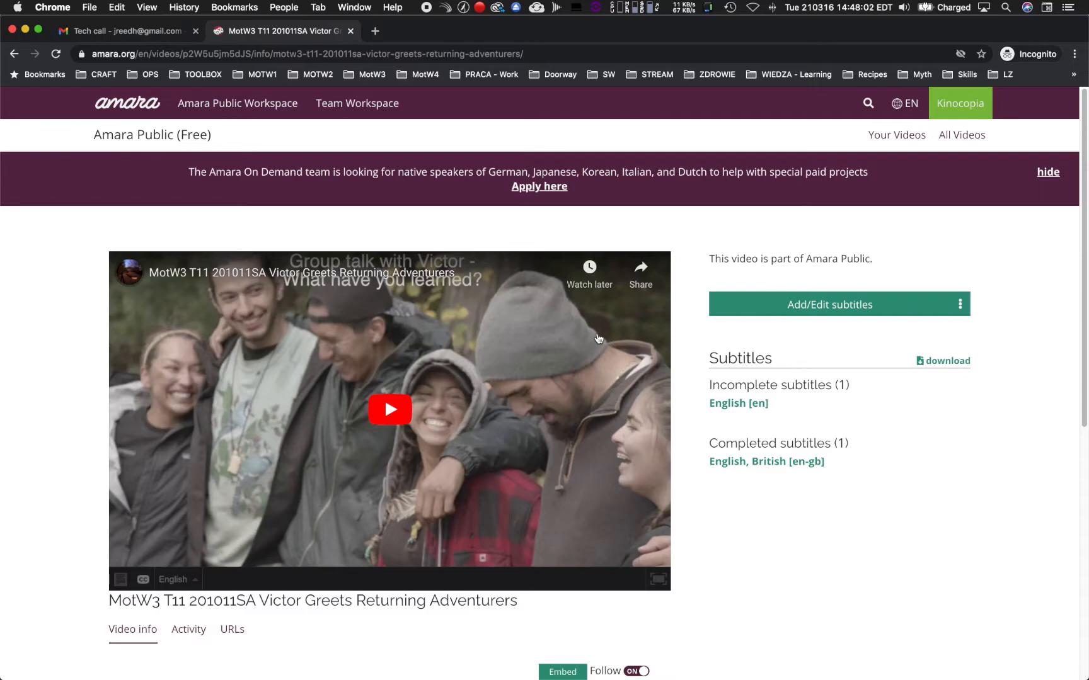
pyautogui.moveTo(708, 385); pyautogui.dragTo(854, 387)
pyautogui.moveTo(855, 442); pyautogui.dragTo(700, 442)
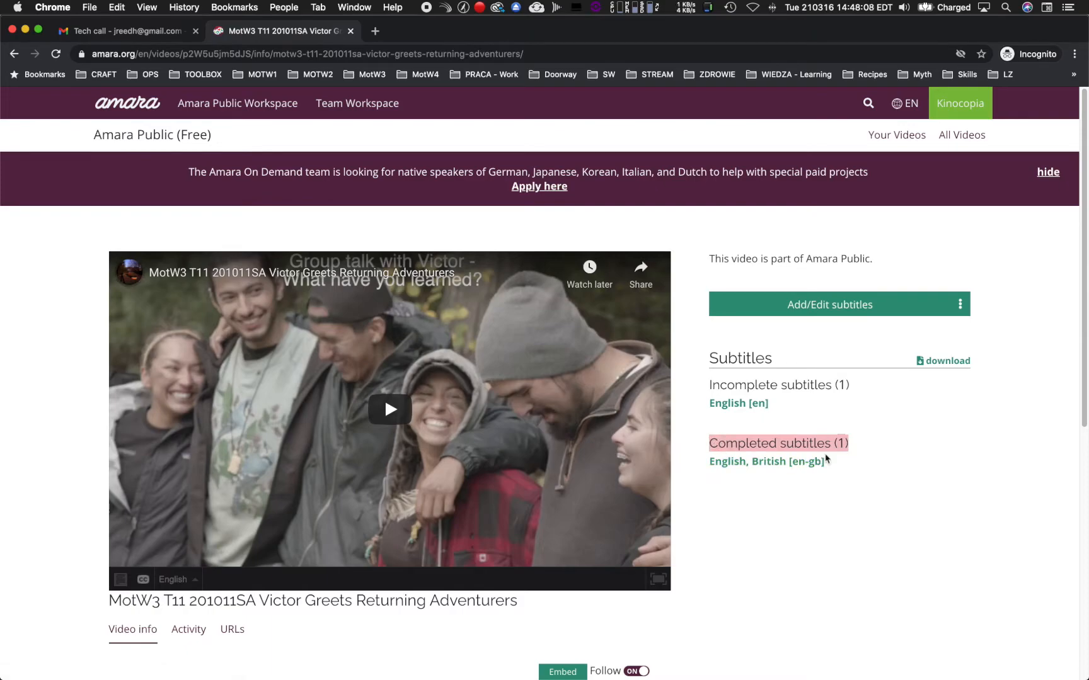
pyautogui.moveTo(708, 385); pyautogui.dragTo(833, 385)
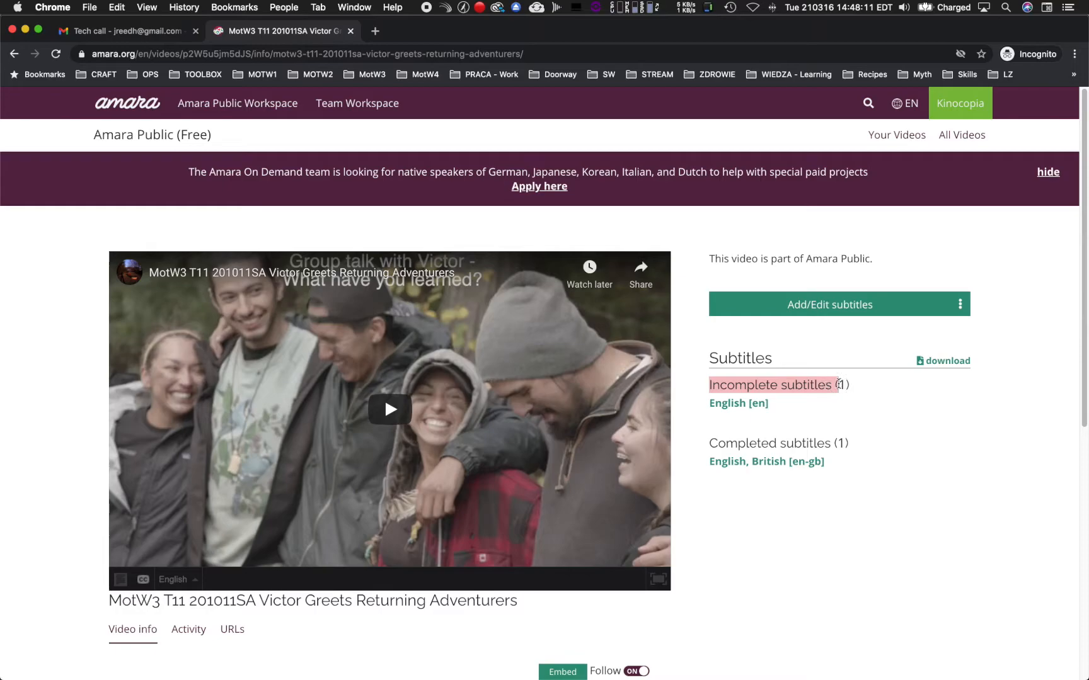
pyautogui.click(833, 407)
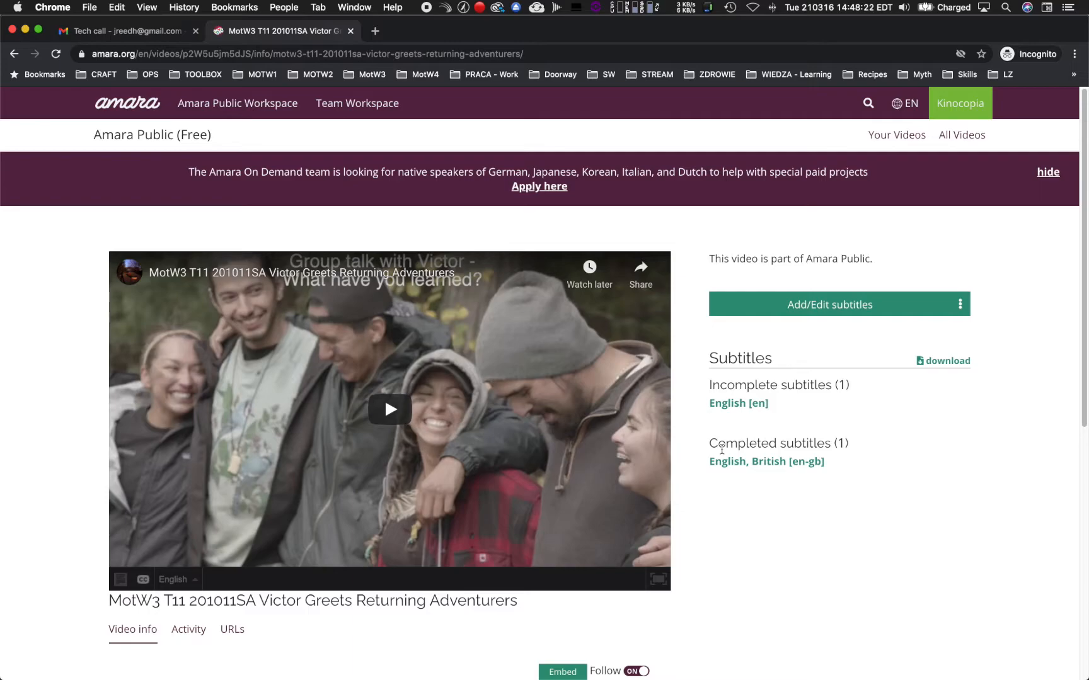
pyautogui.moveTo(706, 463); pyautogui.dragTo(821, 475)
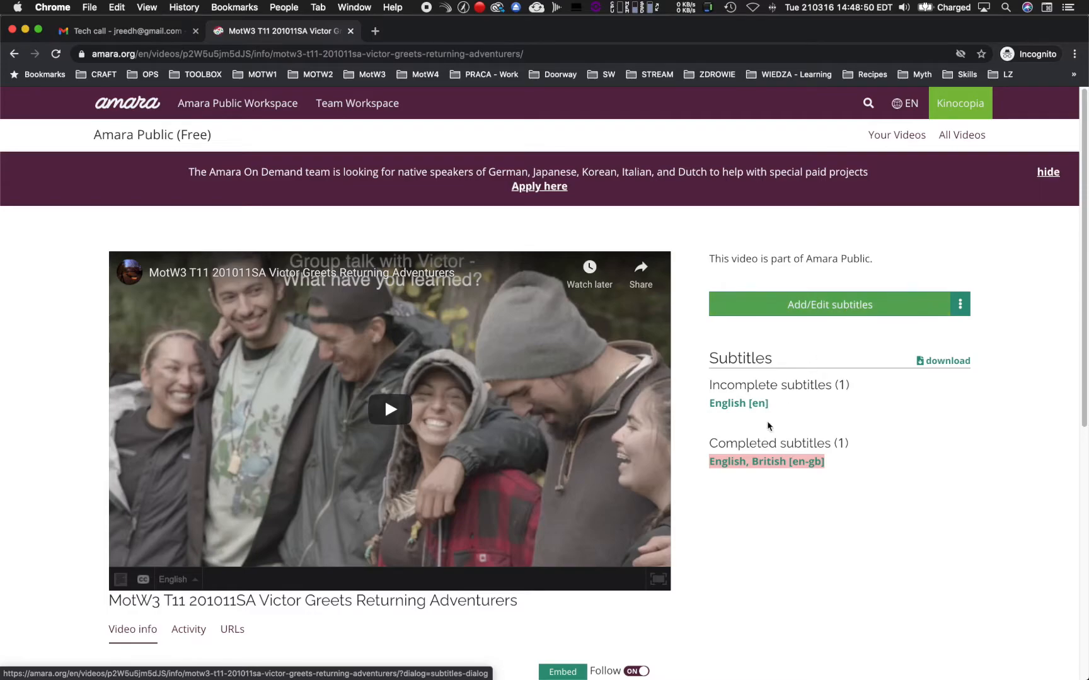
pyautogui.click(735, 424)
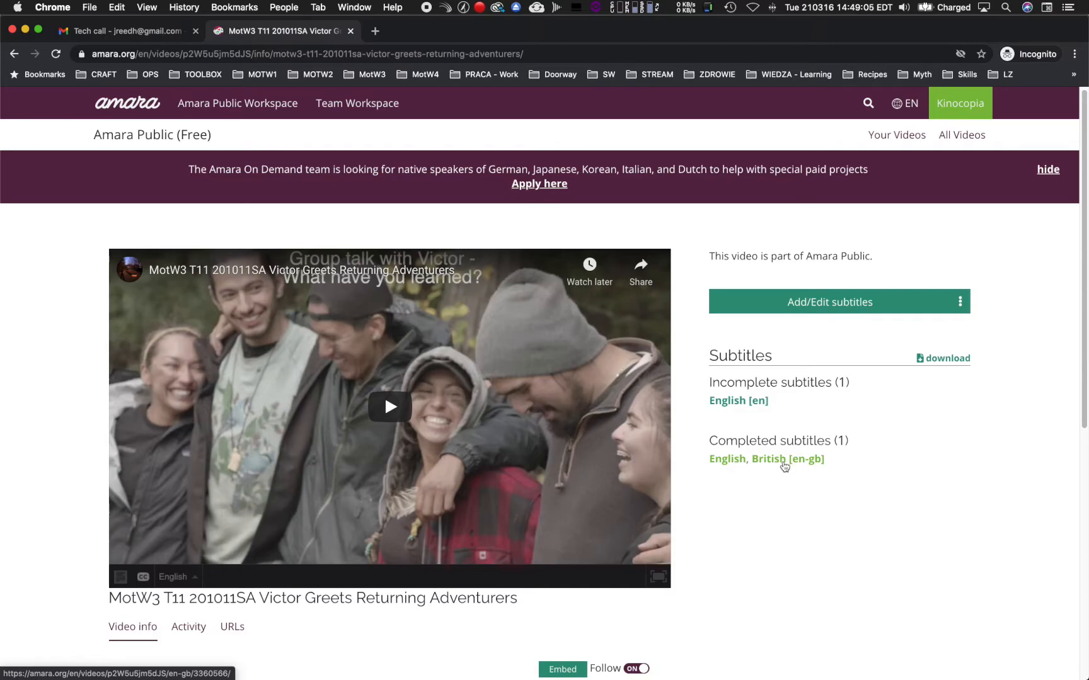
# - Open the English, British subtitles for editing, discarding the unsaved backup and dismissing the tutorial pointers
pyautogui.click(785, 460)
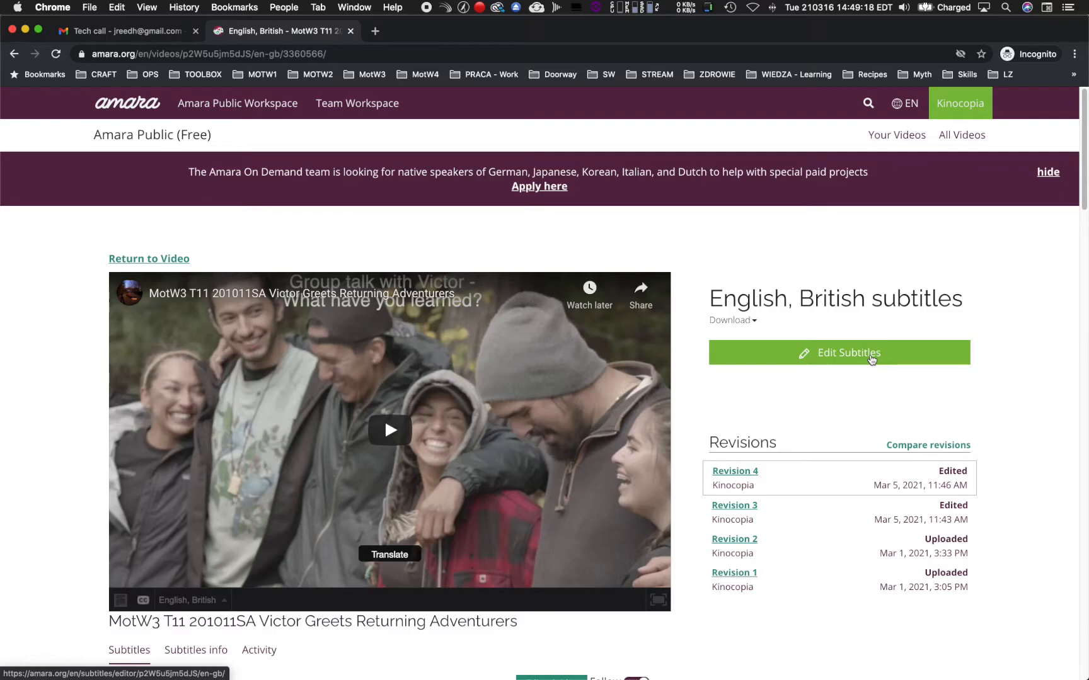
pyautogui.click(872, 359)
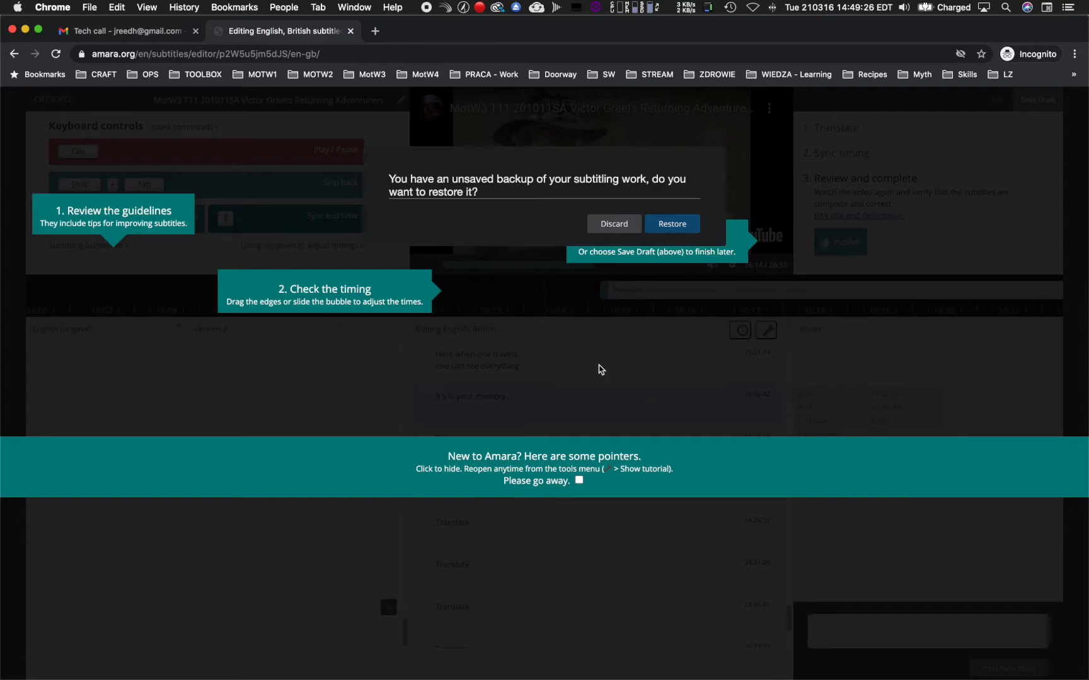
pyautogui.click(626, 228)
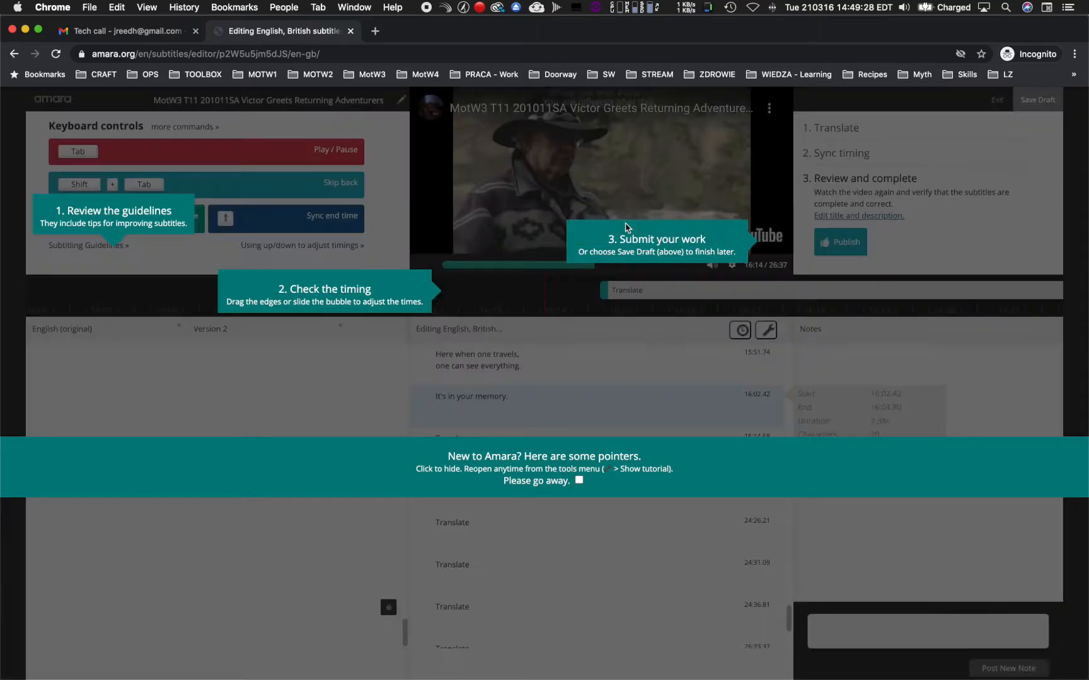
pyautogui.click(604, 341)
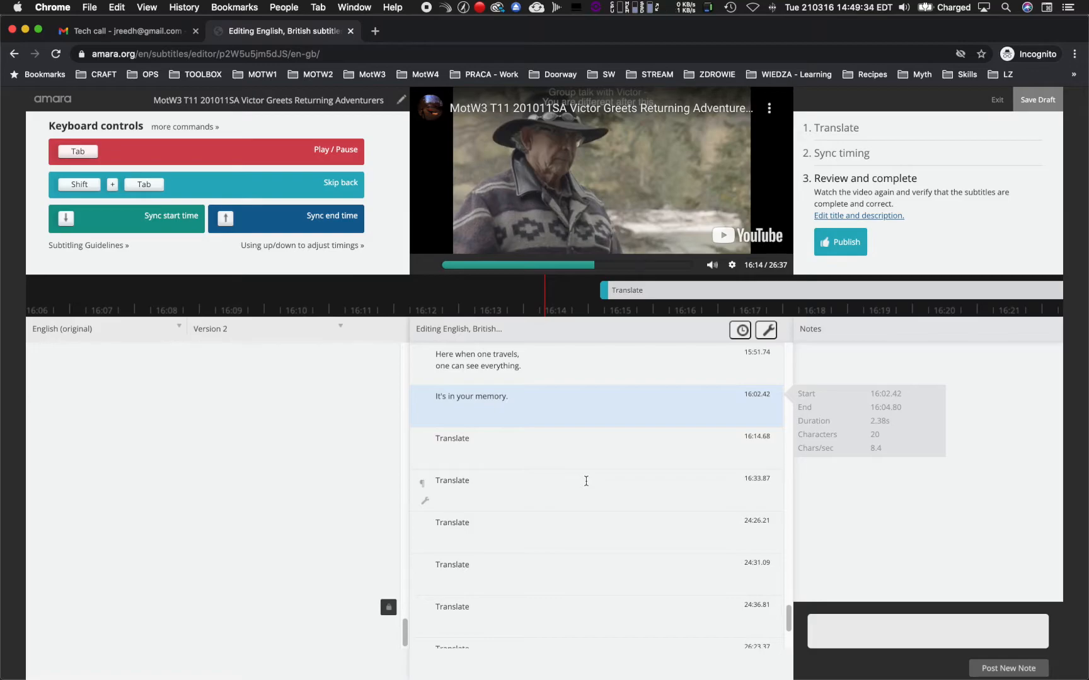
# - Go to the beginning of the English, British subtitle list and seek the video to the first subtitle
pyautogui.scroll(-2, 588, 481)
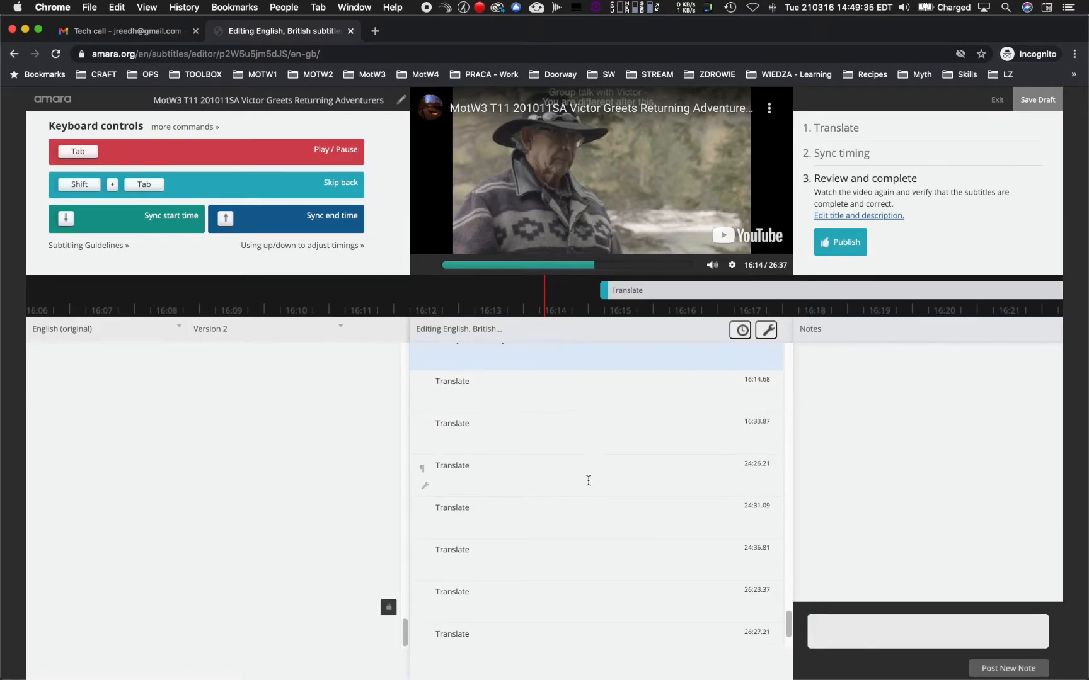
pyautogui.scroll(3, 588, 481)
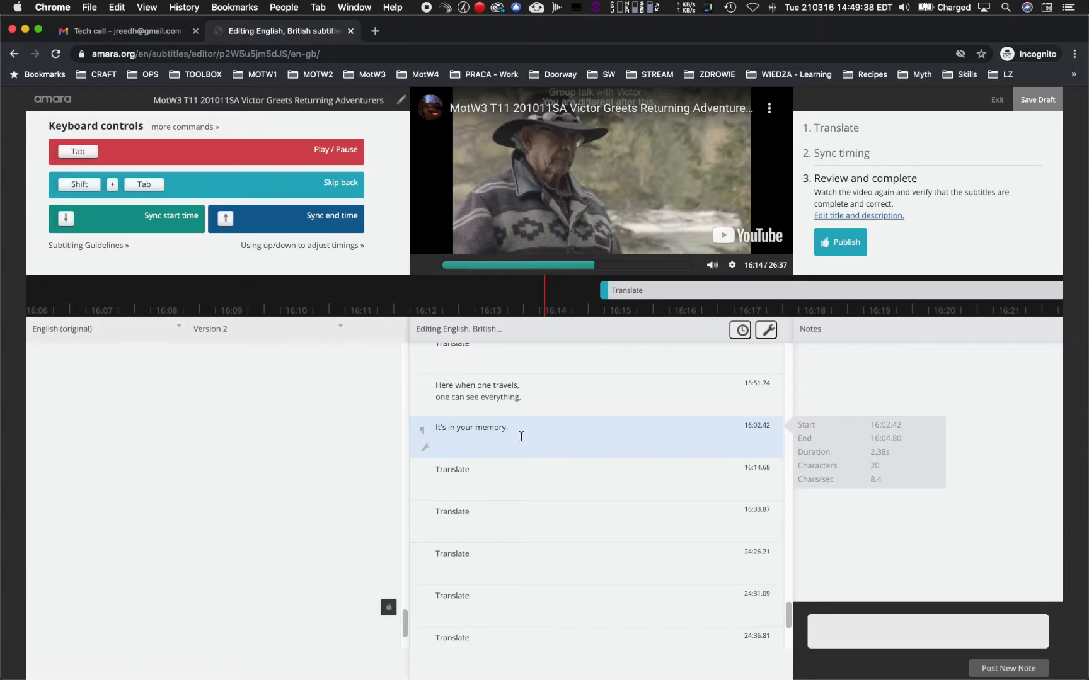
pyautogui.scroll(15, 658, 506)
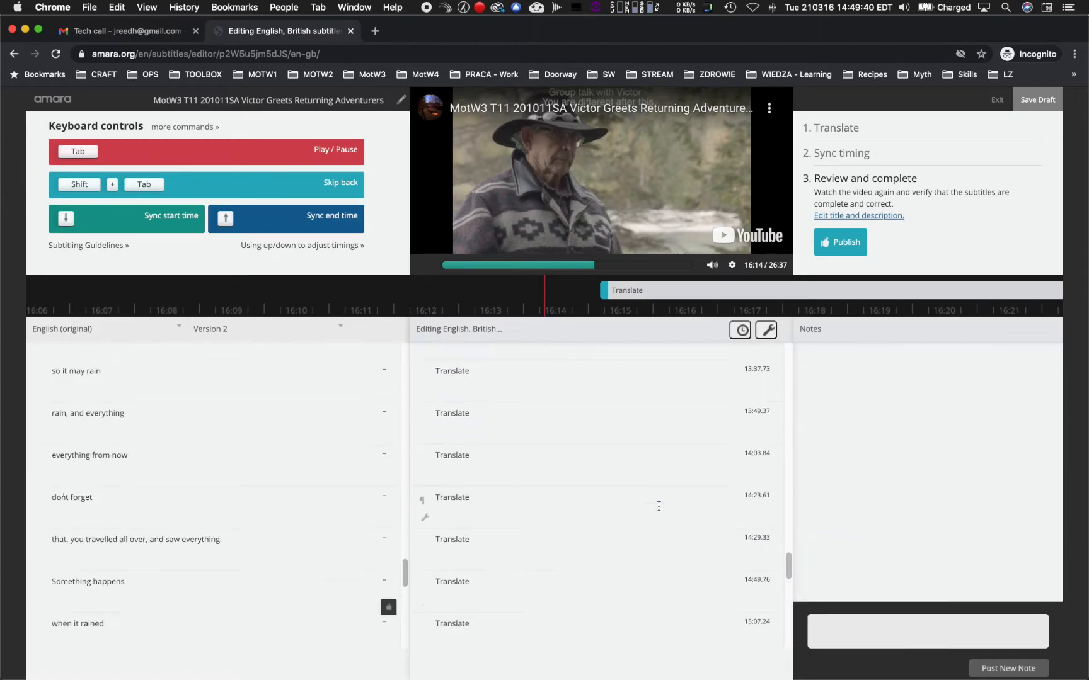
pyautogui.scroll(10, 659, 506)
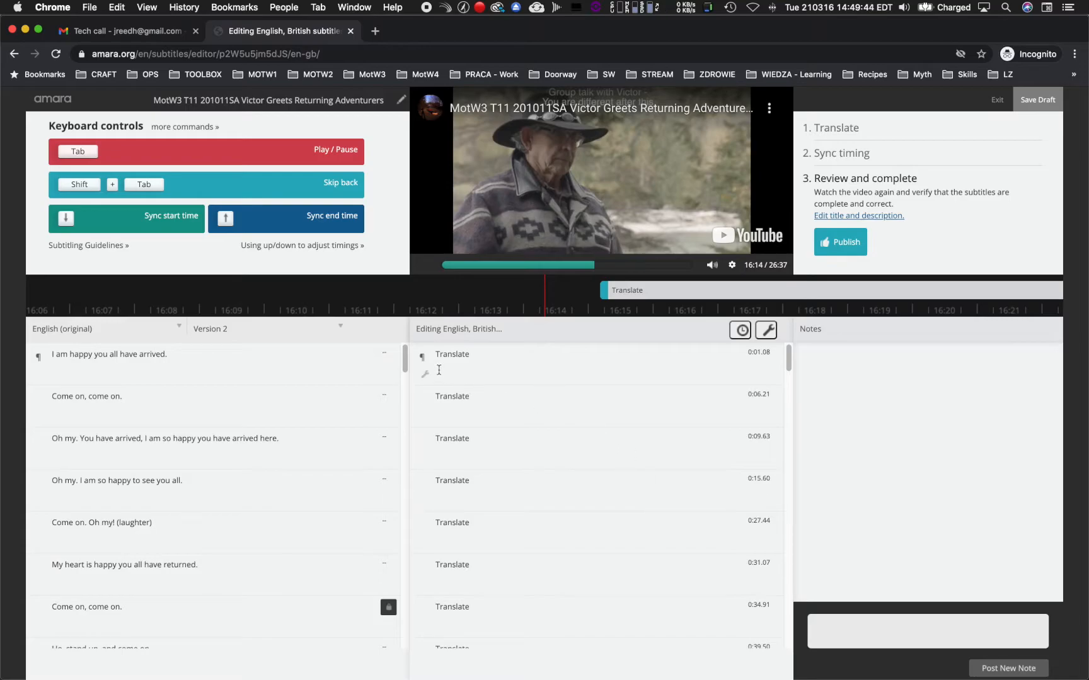
pyautogui.moveTo(425, 375)
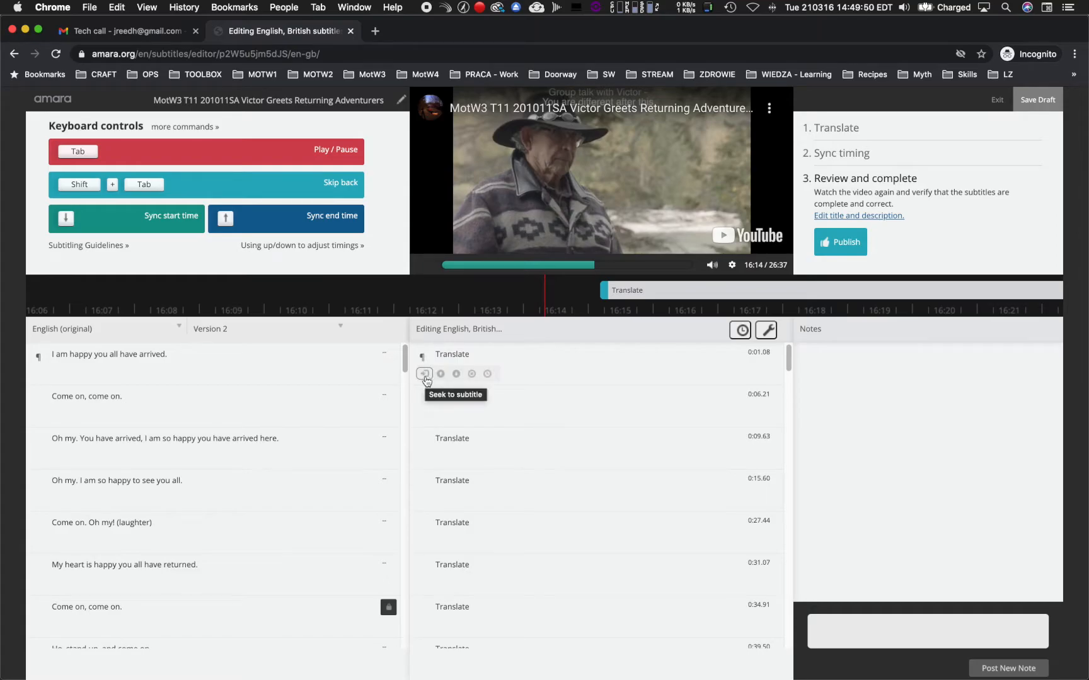
pyautogui.click(425, 374)
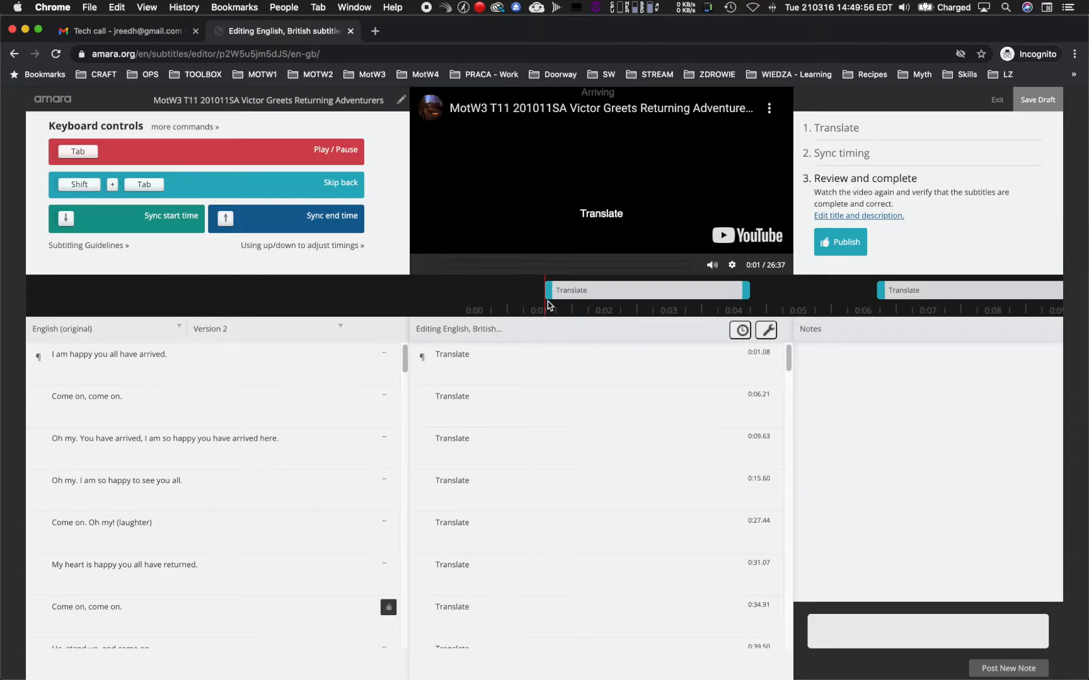
# - Examine the first original English line alongside the timed Translate placeholders in the English, British list
pyautogui.click(502, 354)
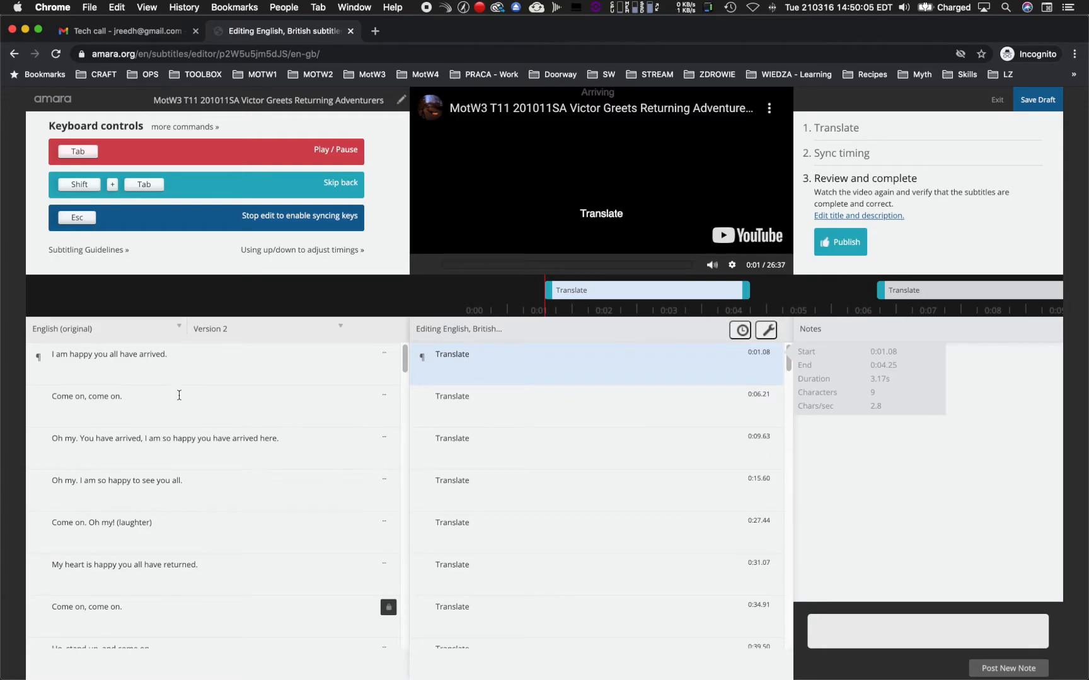
pyautogui.click(167, 356)
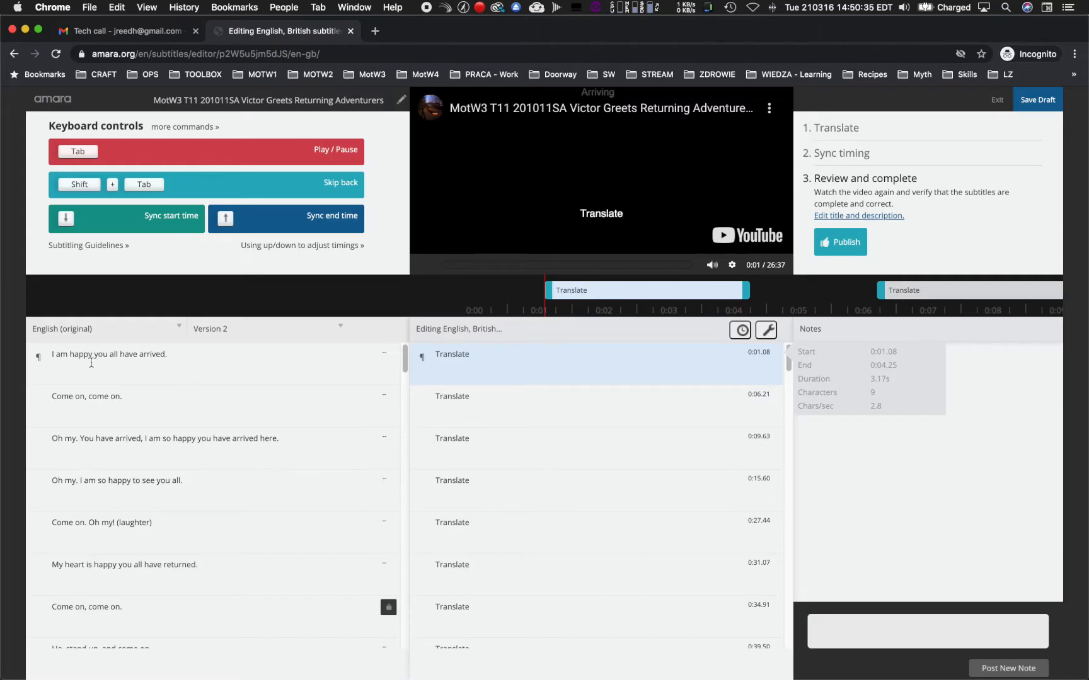
pyautogui.moveTo(50, 354); pyautogui.dragTo(175, 354)
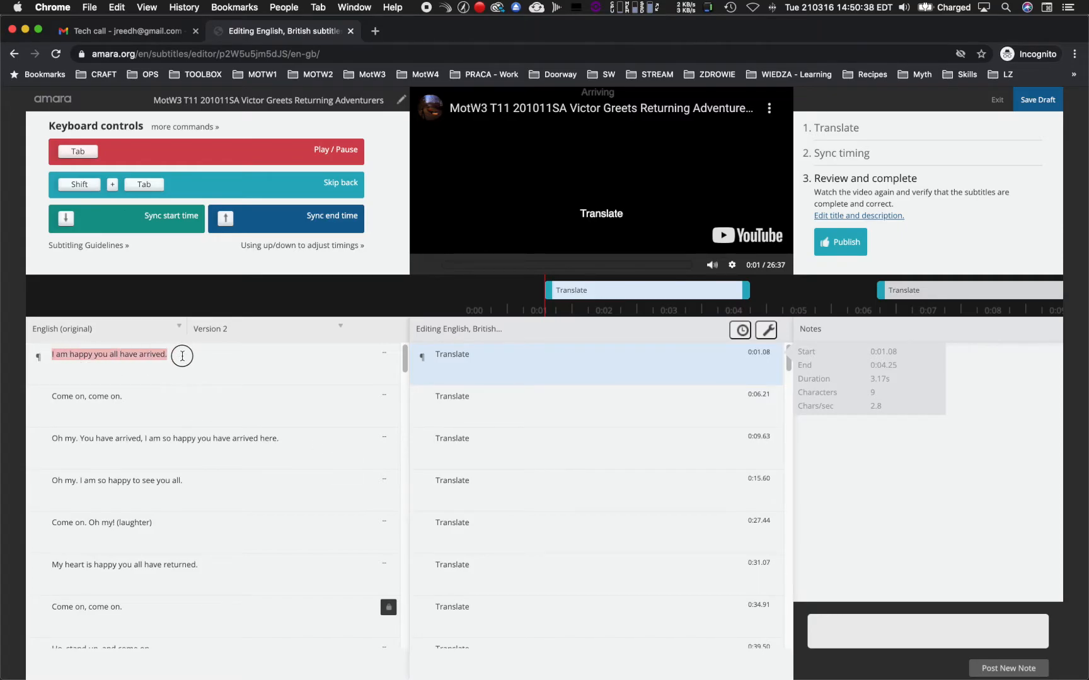
pyautogui.click(121, 397)
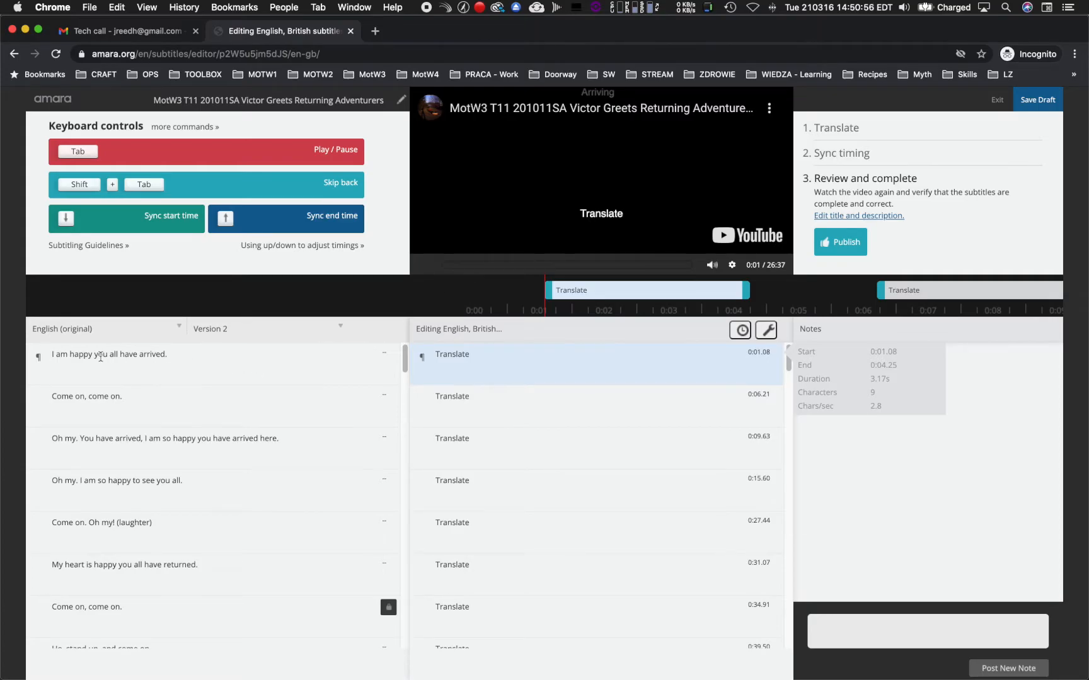
pyautogui.moveTo(51, 355); pyautogui.dragTo(146, 363)
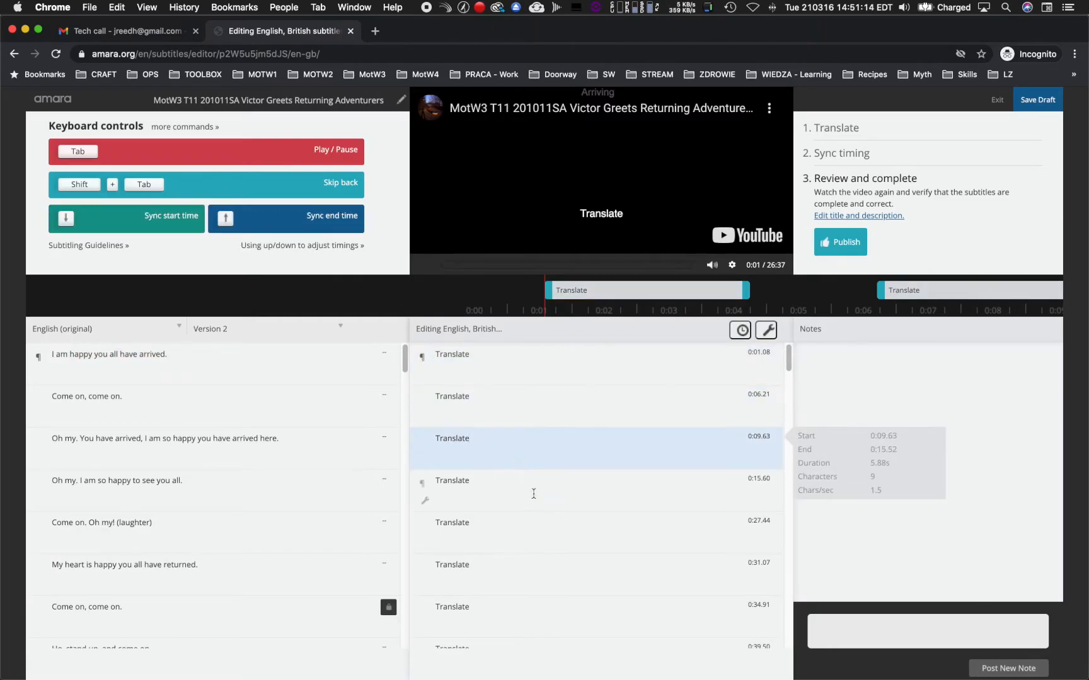
pyautogui.click(534, 494)
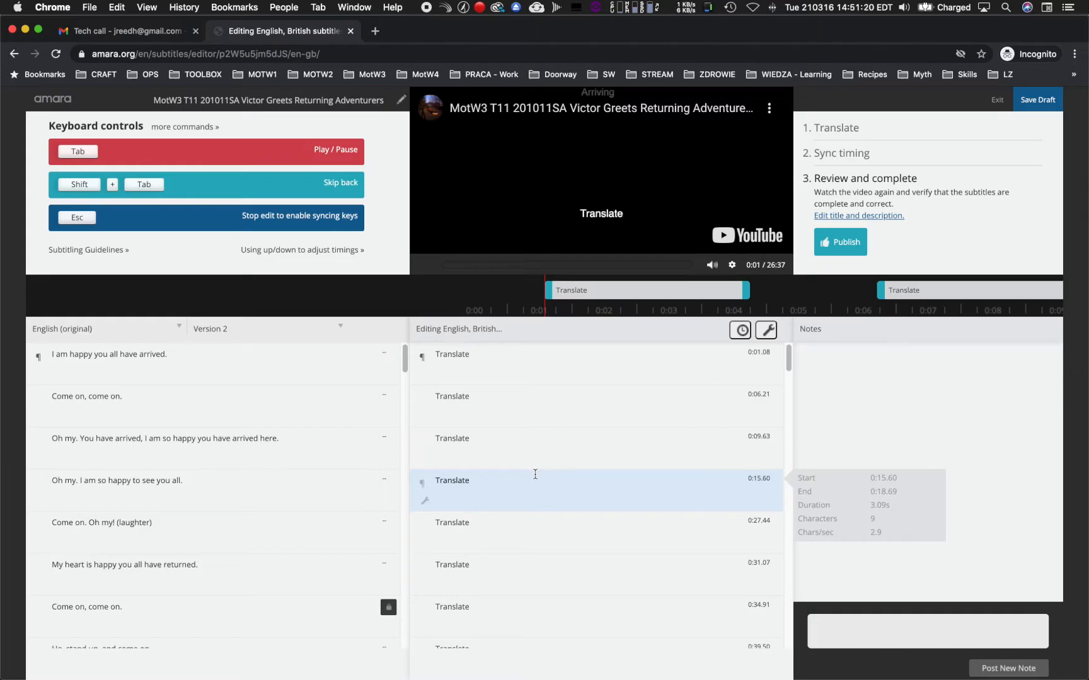
pyautogui.click(534, 366)
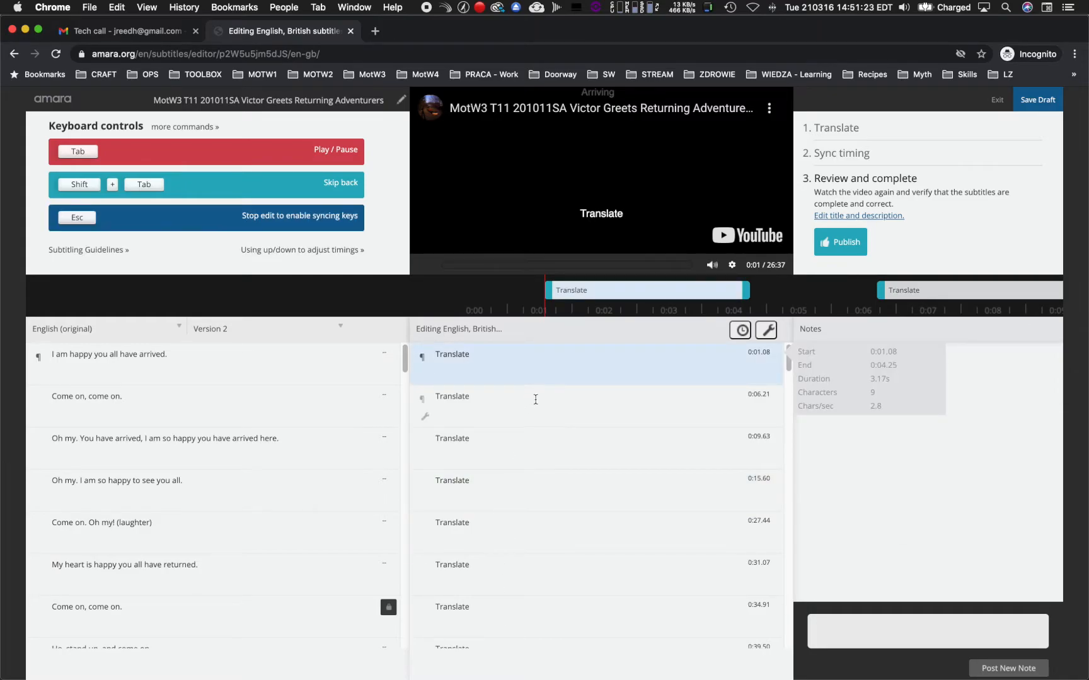
# - Scrub through the subtitle timeline, return to the start and play the video with the system volume raised
pyautogui.moveTo(609, 310); pyautogui.dragTo(385, 330)
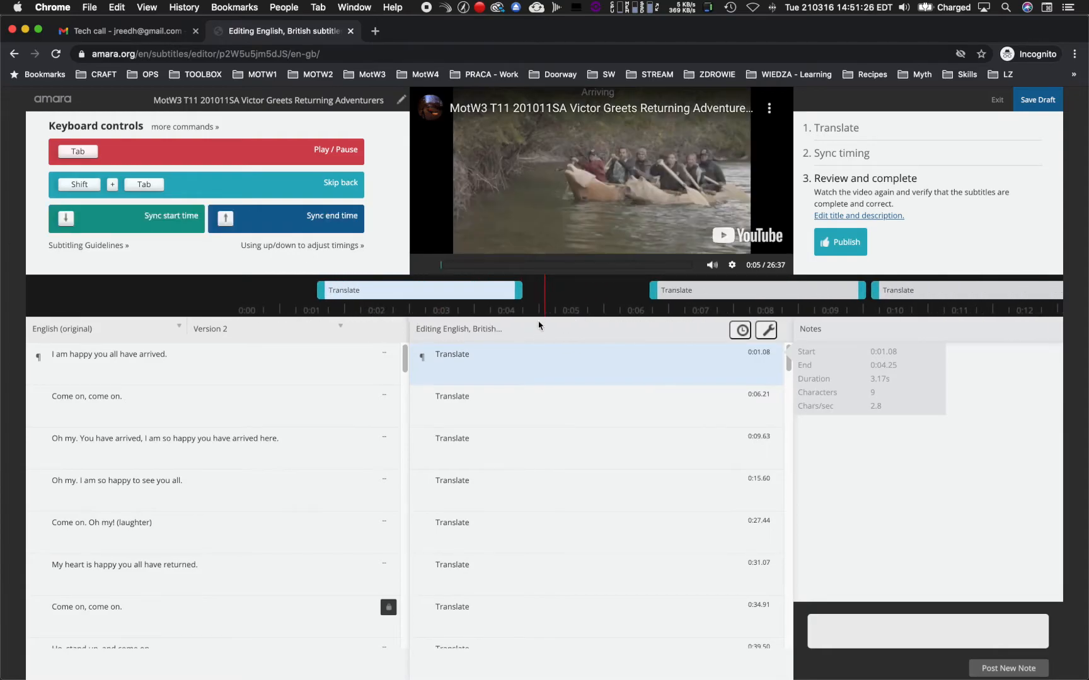
pyautogui.moveTo(684, 309); pyautogui.dragTo(128, 338)
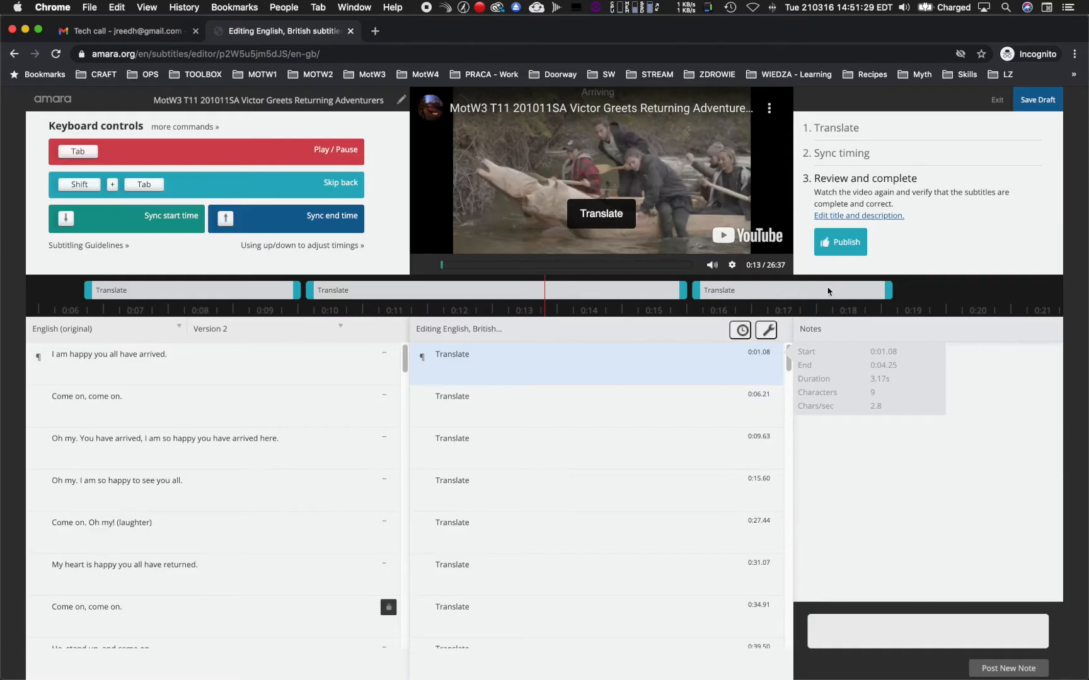
pyautogui.moveTo(60, 311); pyautogui.dragTo(649, 334)
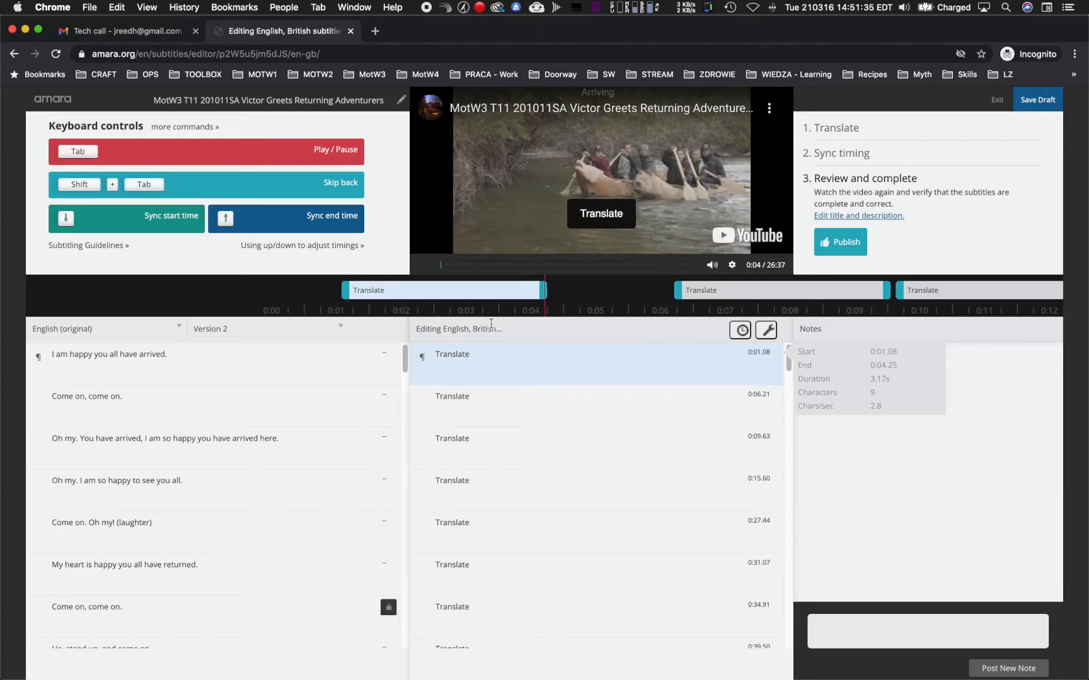
pyautogui.moveTo(493, 315); pyautogui.dragTo(786, 311)
pyautogui.press('Tab')
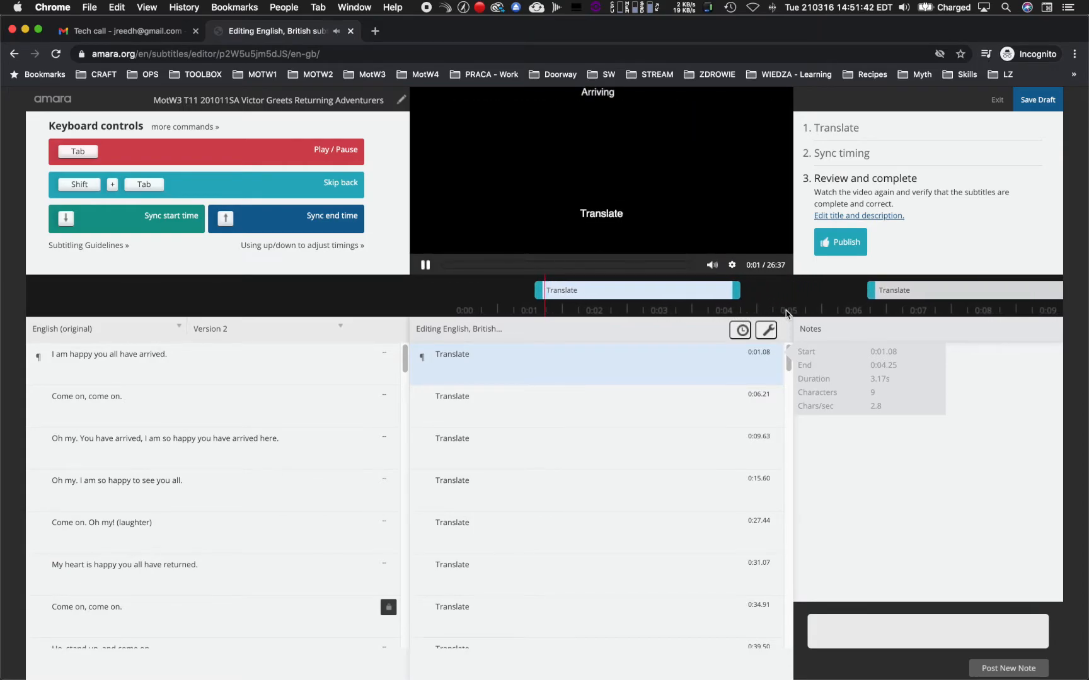
pyautogui.press('XF86AudioRaiseVolume')
pyautogui.press('XF86AudioRaiseVolume')
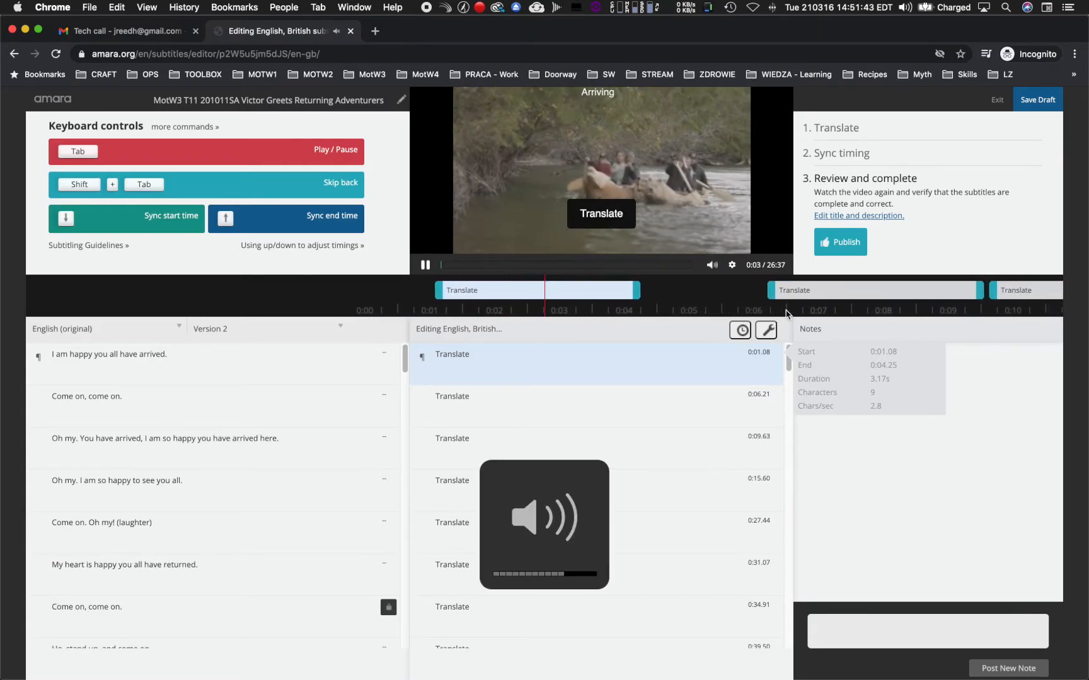
# - Play the opening 15 seconds in short stretches and compare the speech with the first two original English lines
pyautogui.press('Tab')
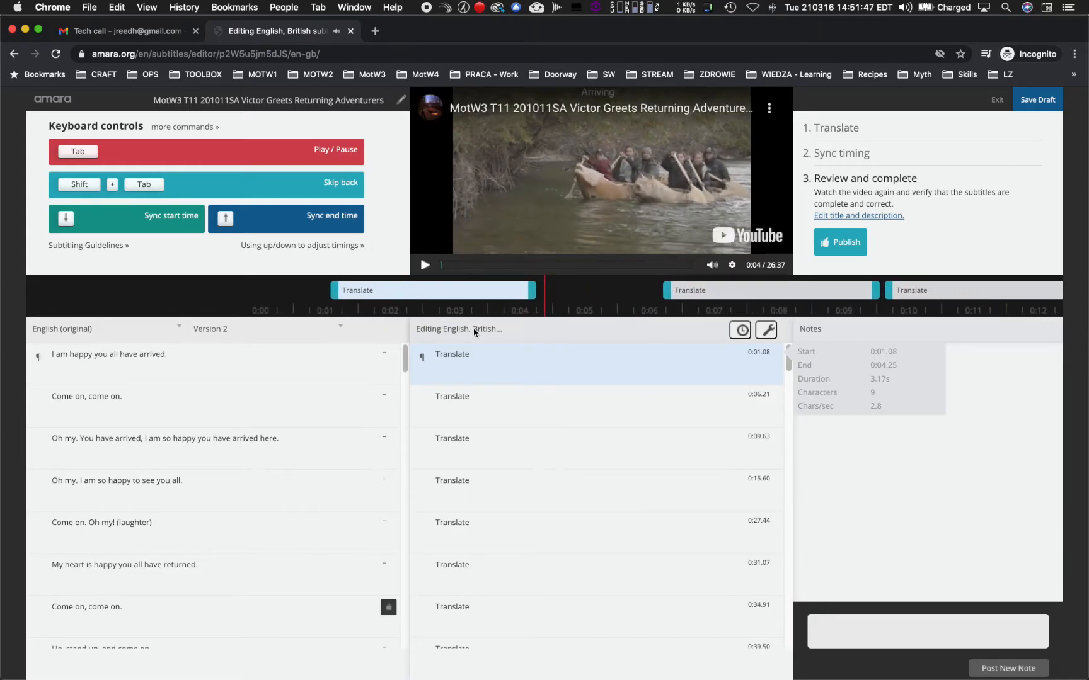
pyautogui.moveTo(570, 309); pyautogui.dragTo(463, 307)
pyautogui.press('Tab')
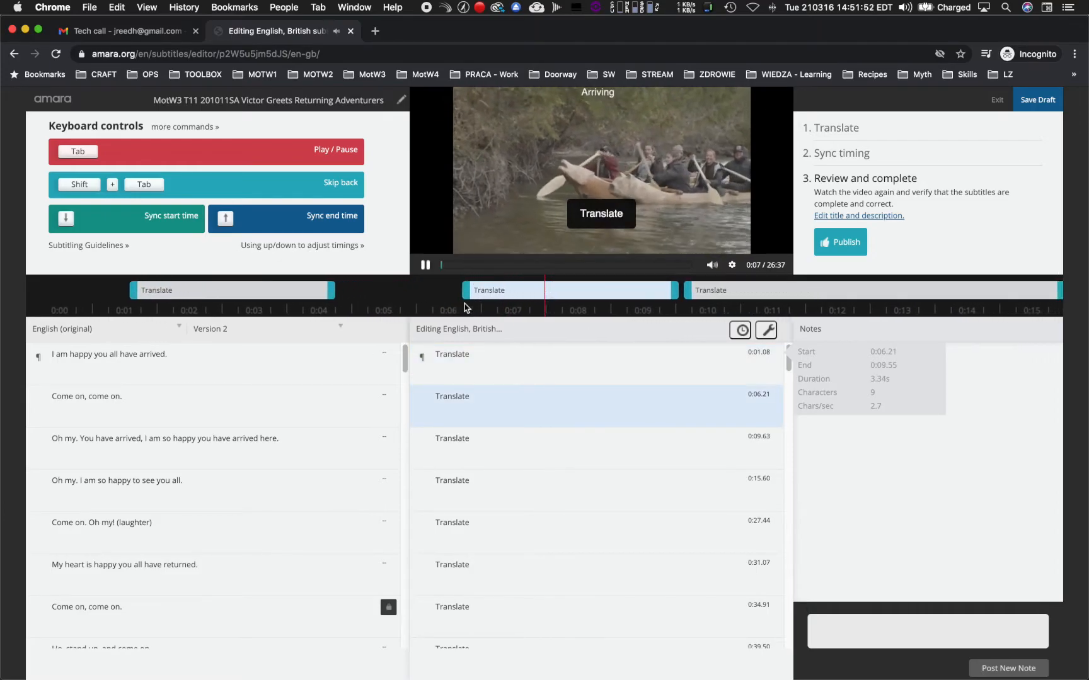
pyautogui.press('Tab')
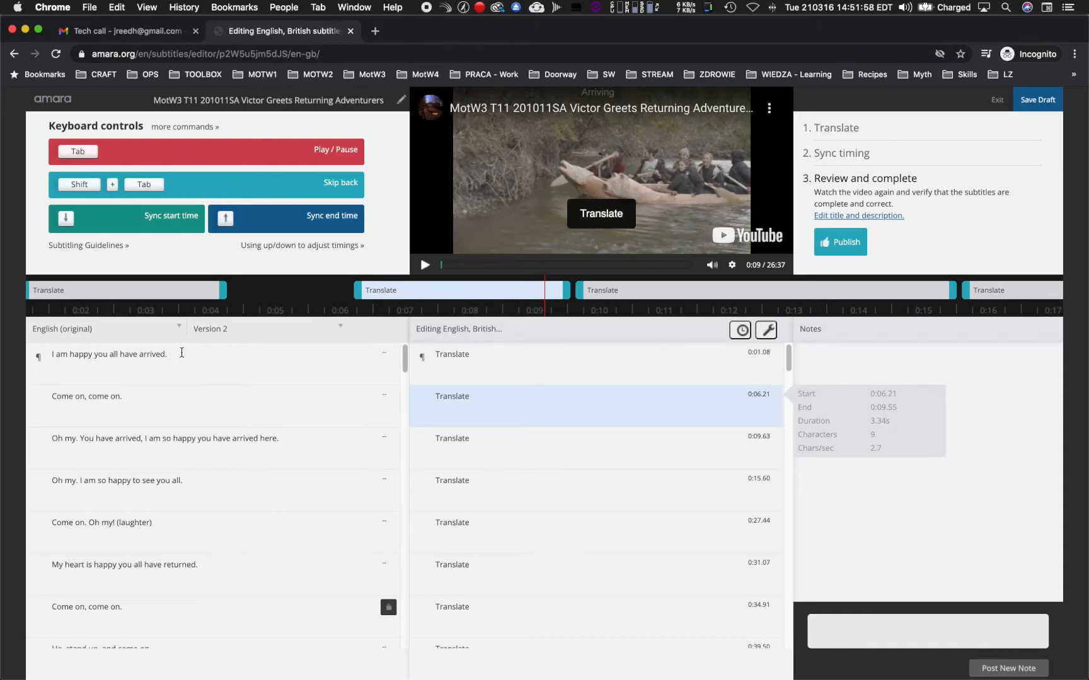
pyautogui.click(40, 357)
pyautogui.click(515, 309)
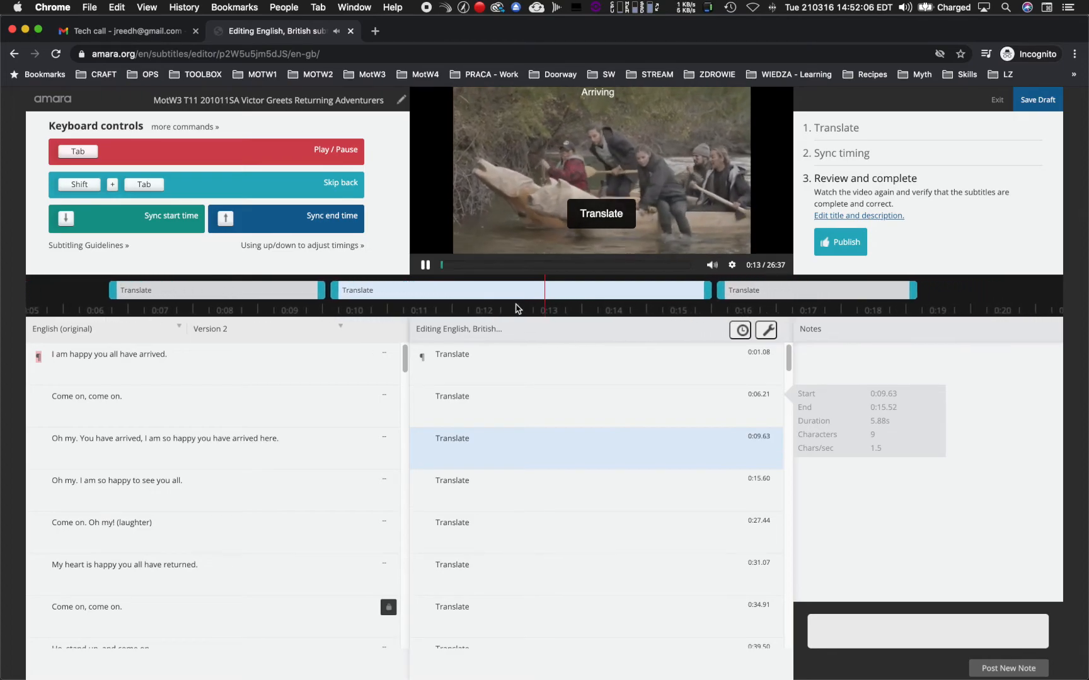
pyautogui.press('Tab')
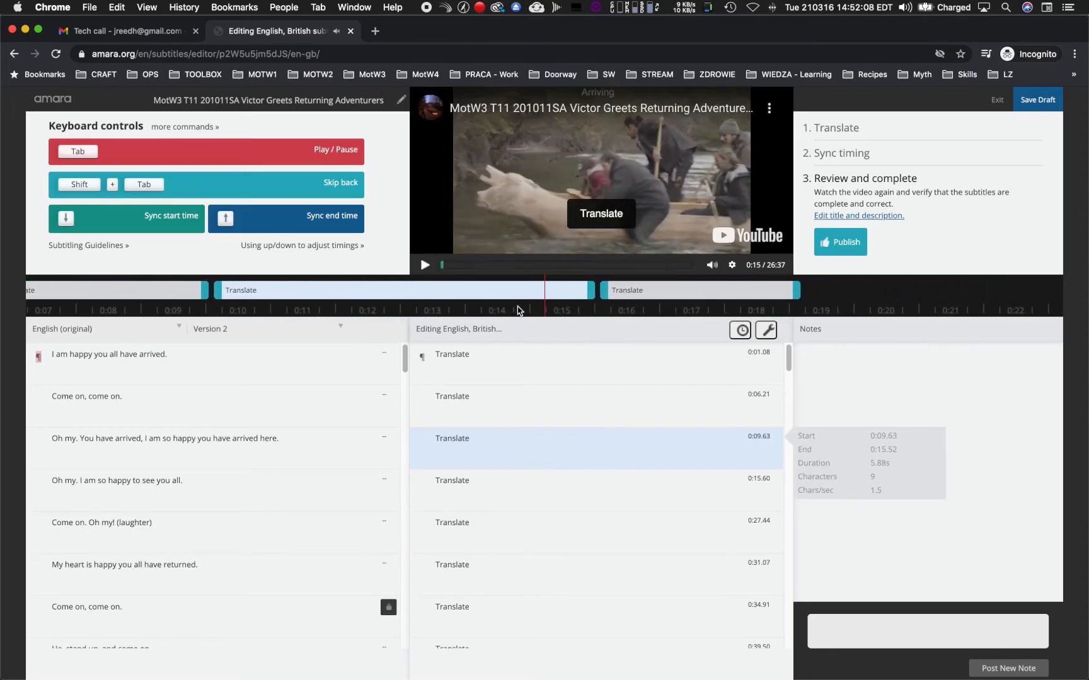
pyautogui.moveTo(152, 401); pyautogui.dragTo(47, 356)
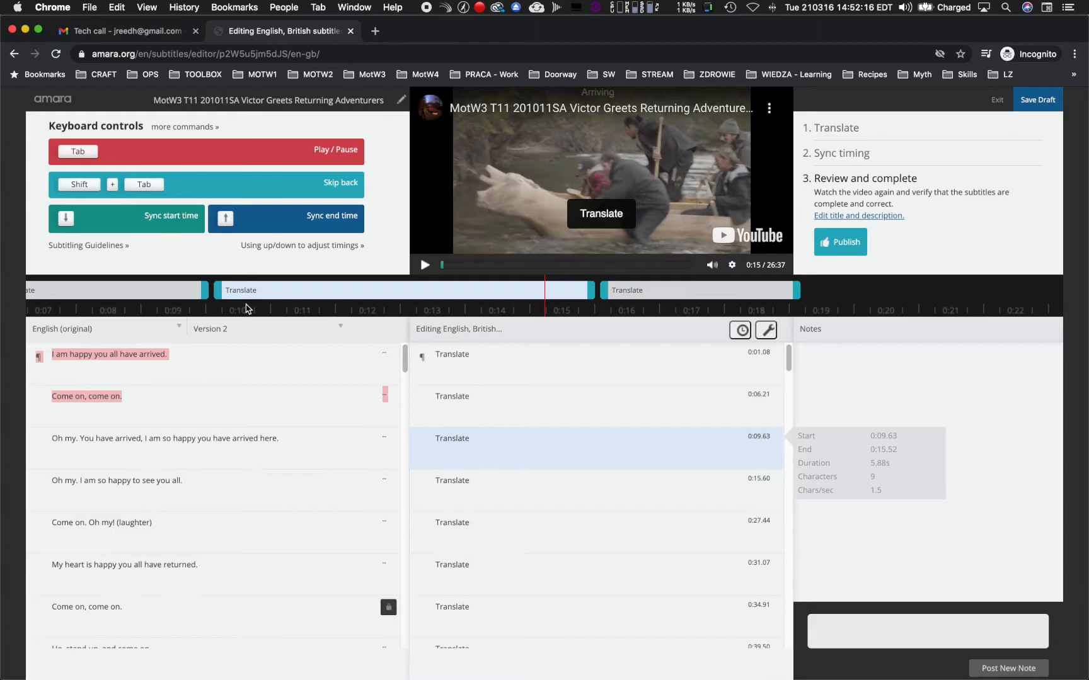
pyautogui.click(473, 292)
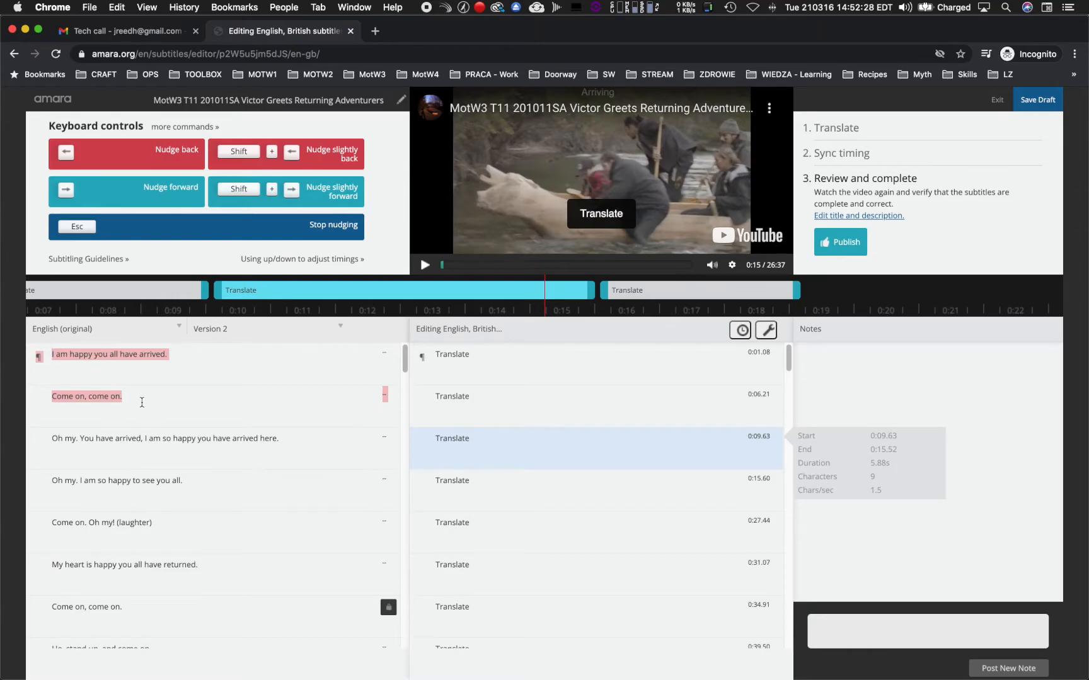
# - Replace the Translate placeholder at 0:09.63 with the copied original line "I am happy you all have arrived."
pyautogui.press('Escape')
pyautogui.moveTo(169, 354); pyautogui.dragTo(52, 357)
pyautogui.rightClick(91, 353)
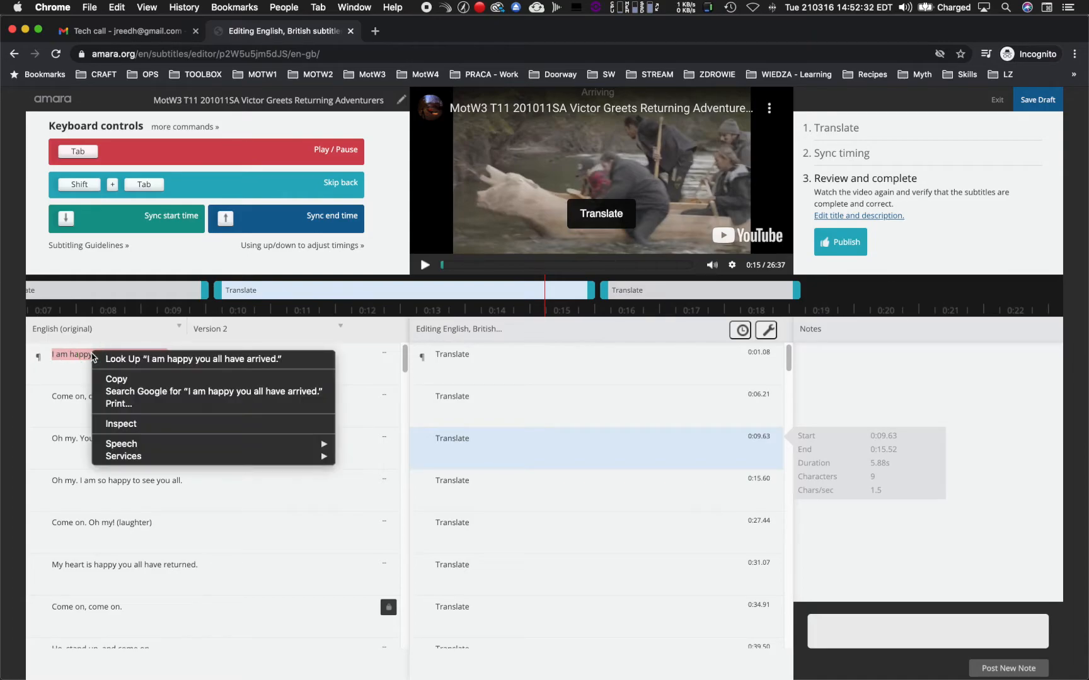
pyautogui.click(152, 378)
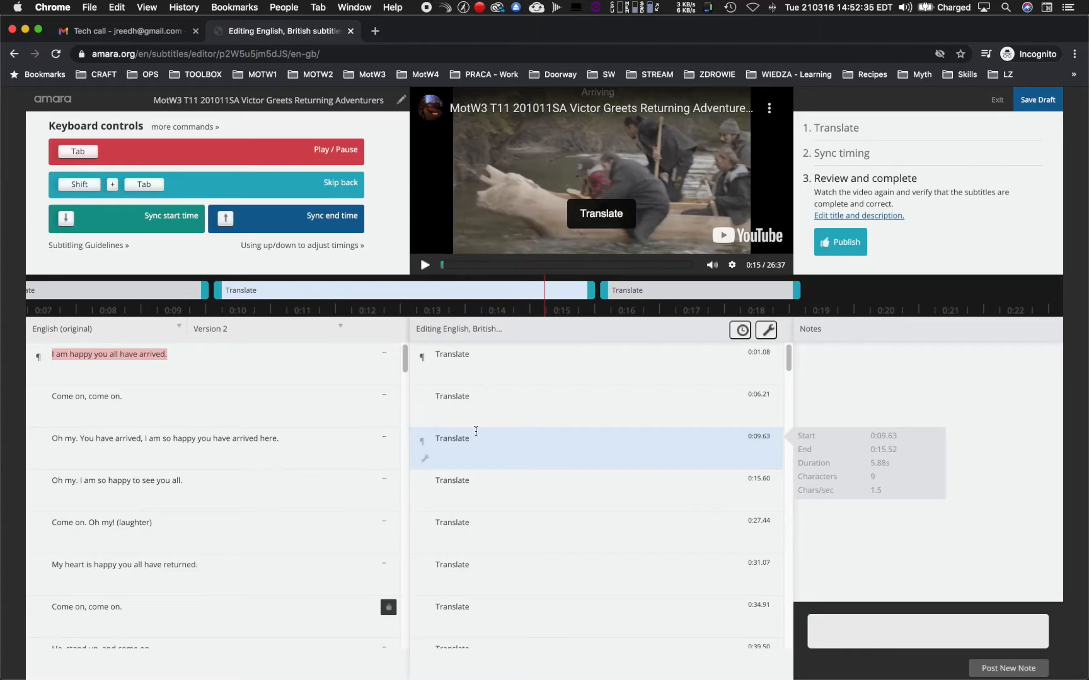
pyautogui.click(436, 287)
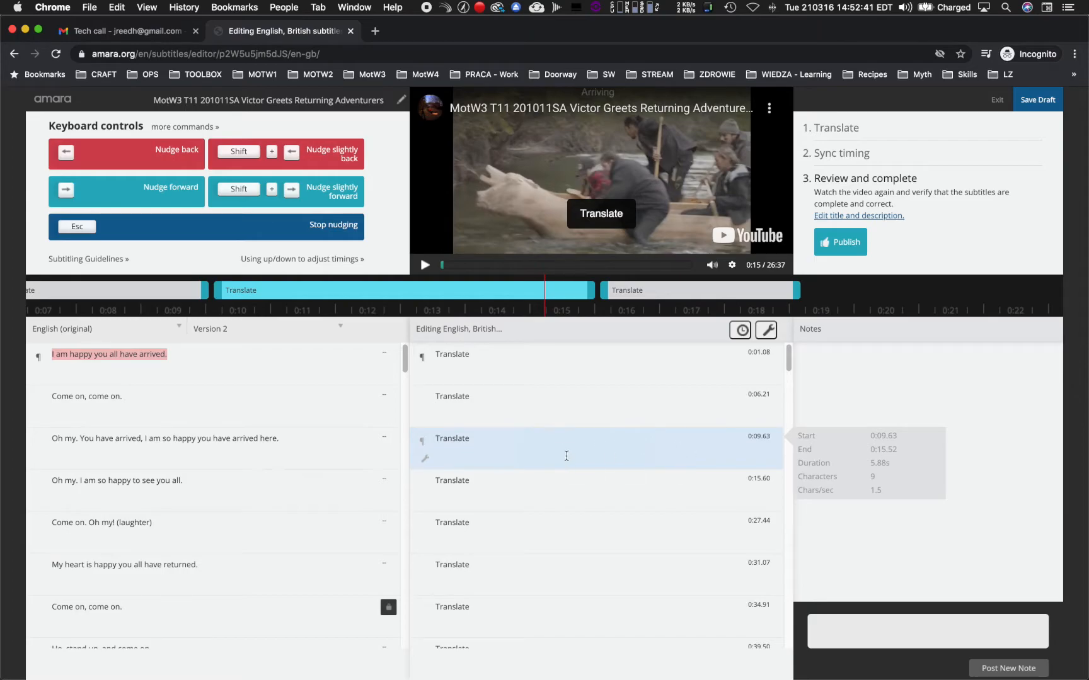
pyautogui.click(487, 449)
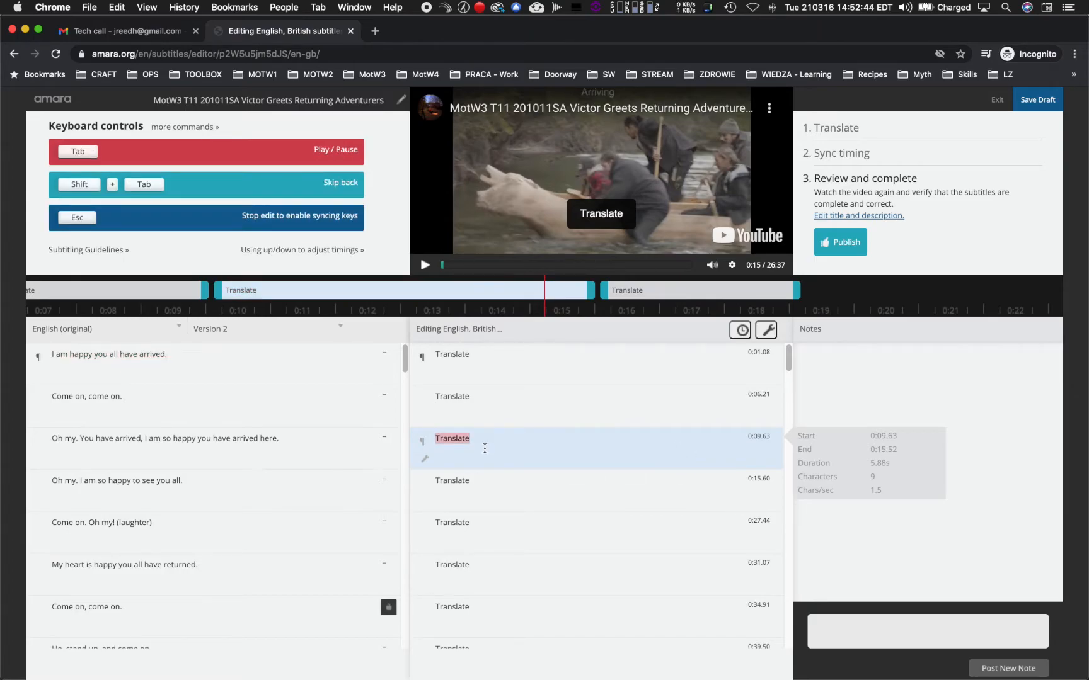
pyautogui.rightClick(484, 448)
pyautogui.click(509, 533)
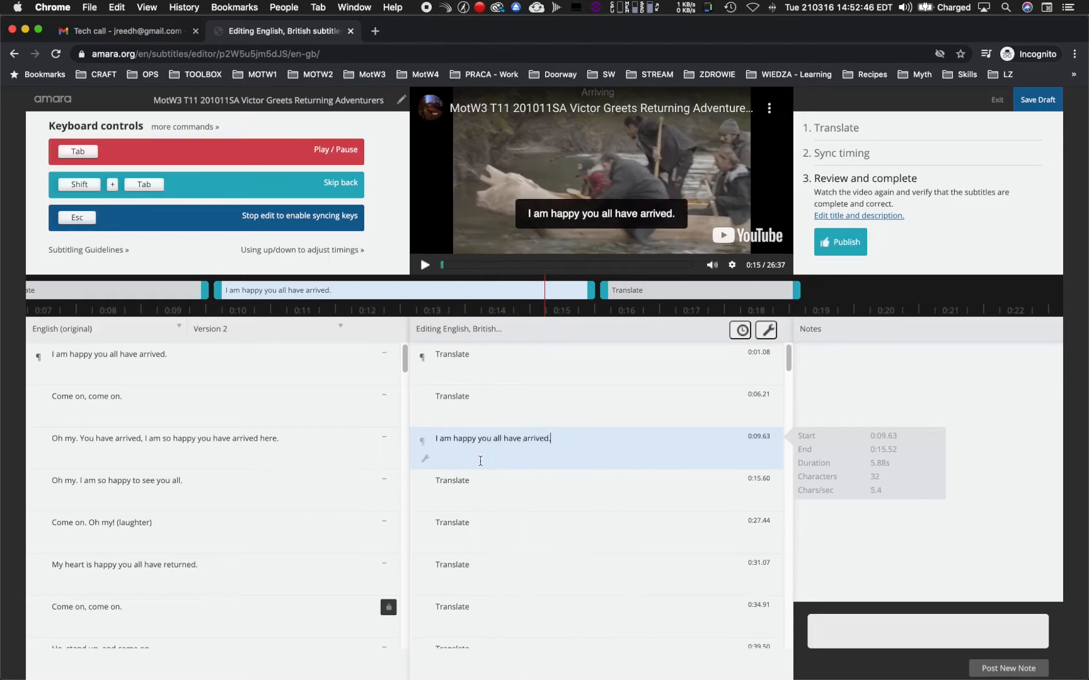
# - Append the original line "Come on, come on." to the 0:09.63 subtitle, separated from the first sentence by a space
pyautogui.moveTo(134, 404); pyautogui.dragTo(44, 397)
pyautogui.rightClick(70, 397)
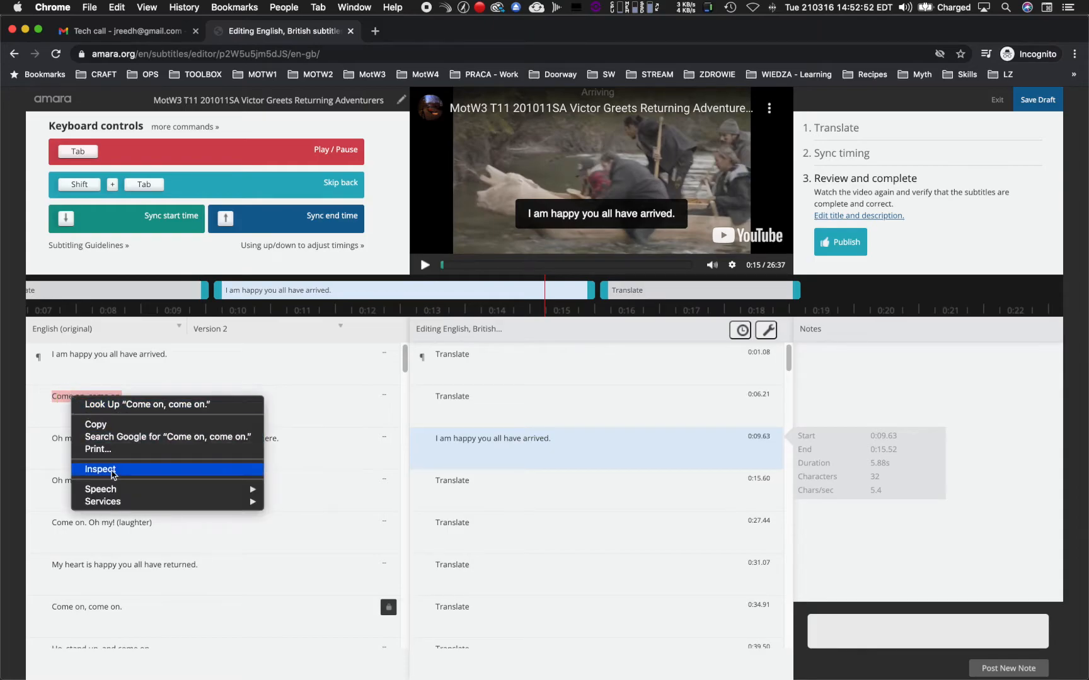
pyautogui.click(111, 425)
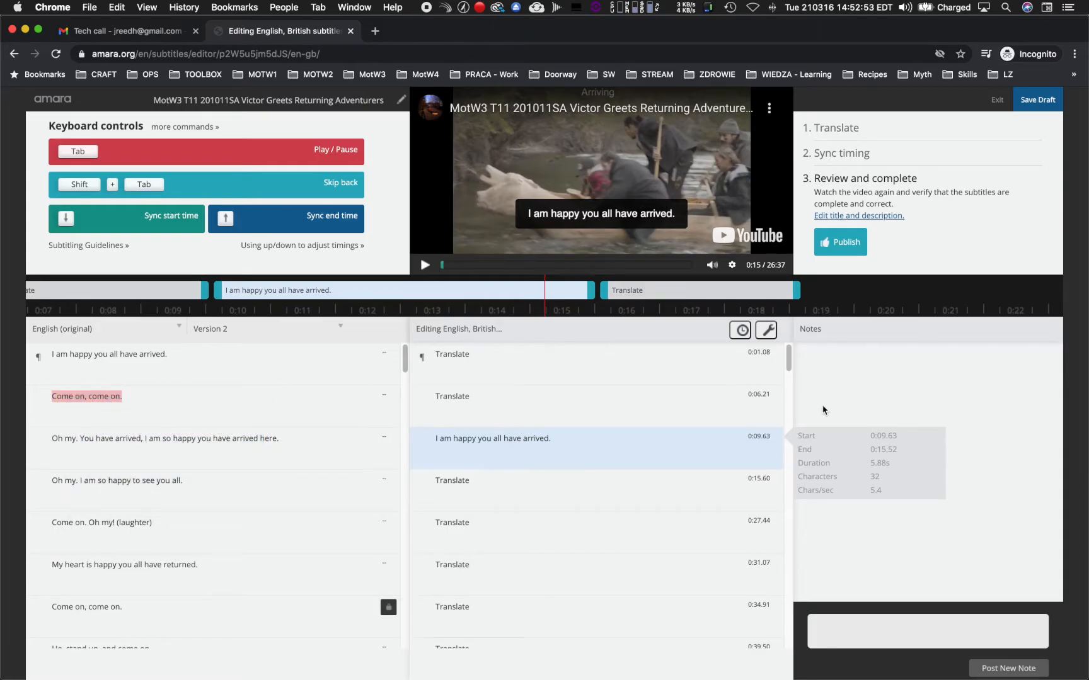
pyautogui.click(672, 436)
pyautogui.rightClick(673, 437)
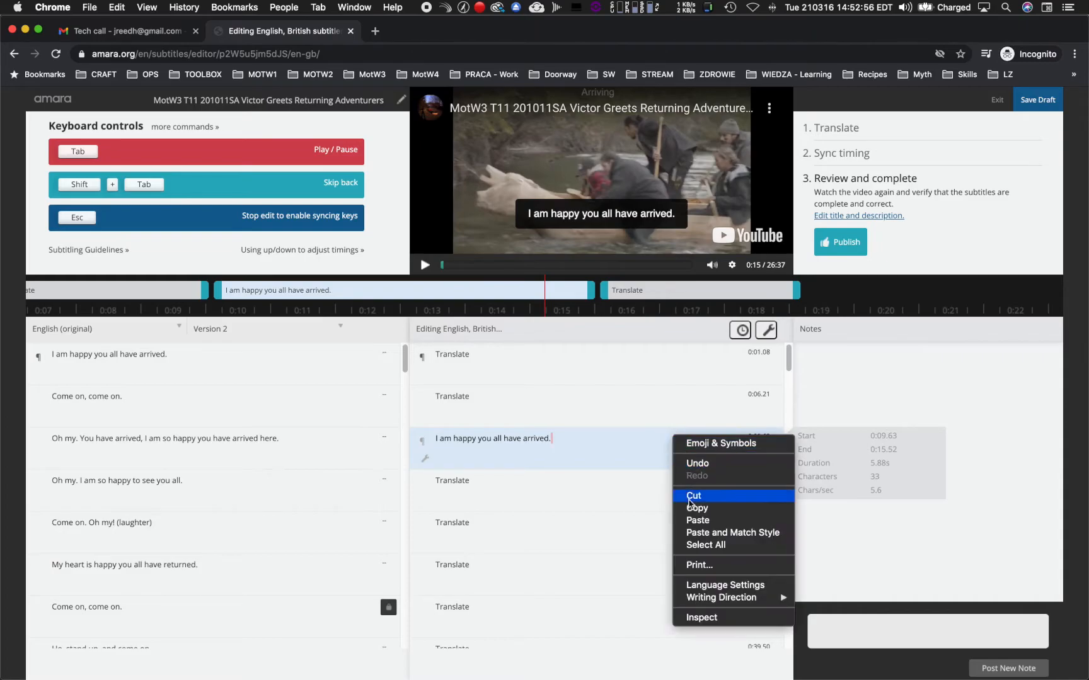
pyautogui.click(682, 521)
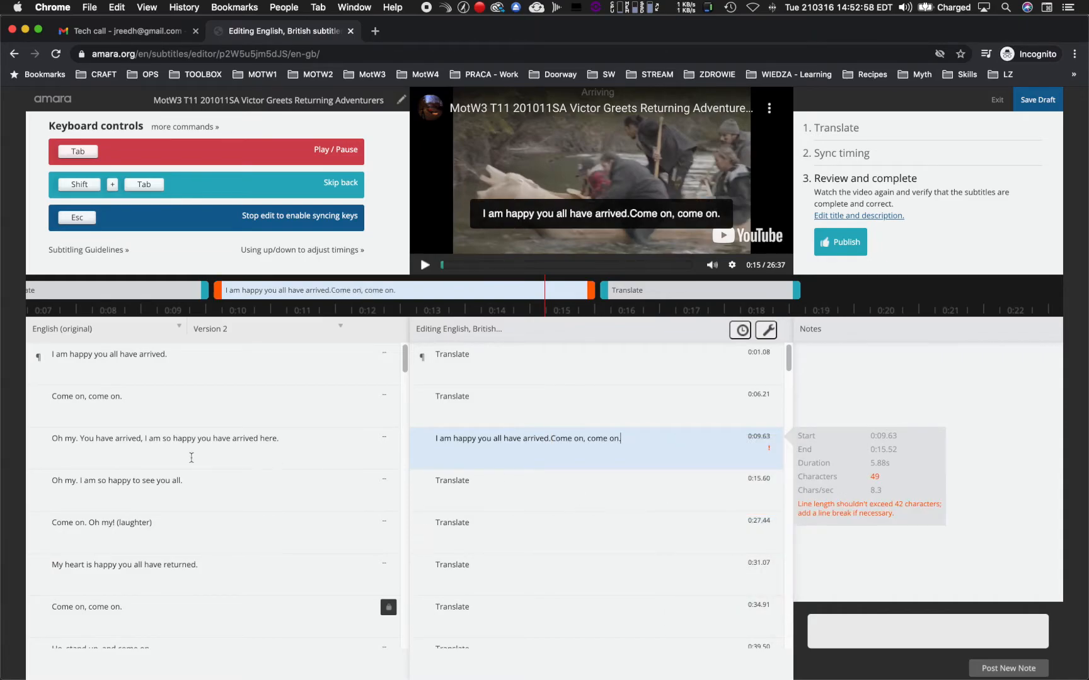
pyautogui.click(177, 384)
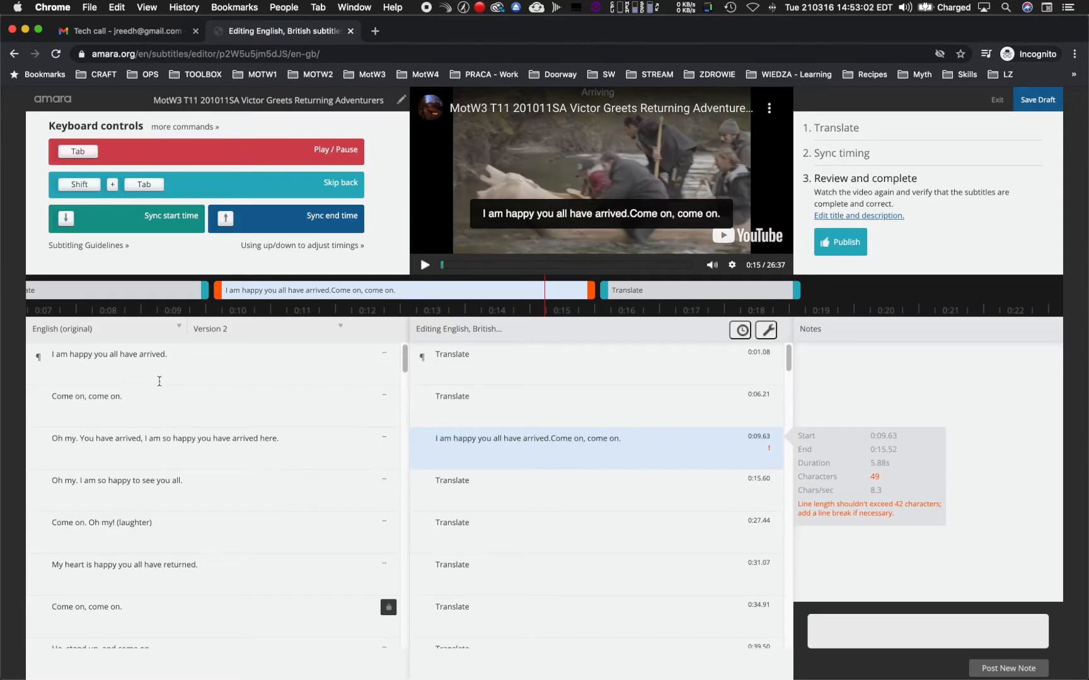
pyautogui.click(531, 439)
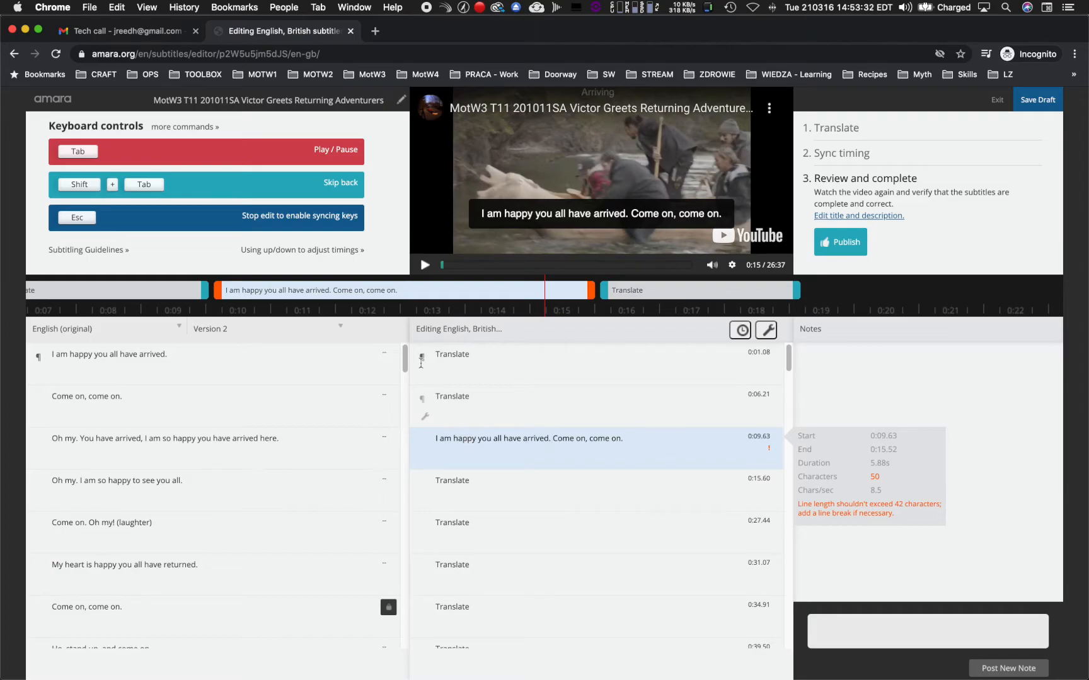
# - Replay the 0:09.63 subtitle from its start to its end and check the original line "Oh my. I am so happy to see you all."
pyautogui.moveTo(382, 293); pyautogui.dragTo(710, 291)
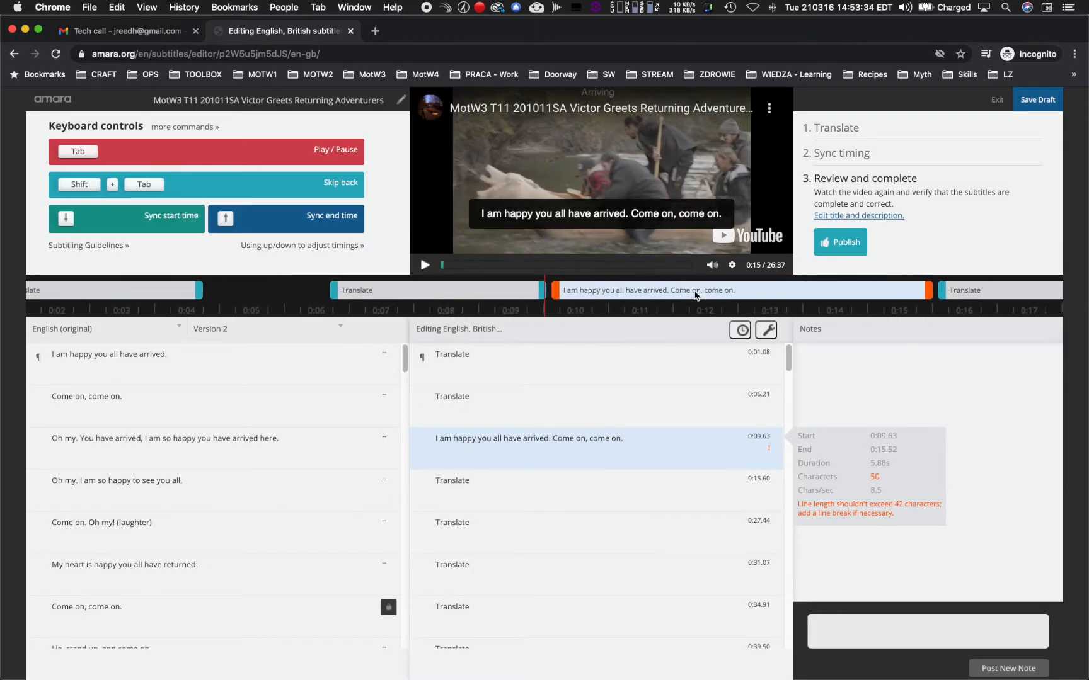
pyautogui.press('Tab')
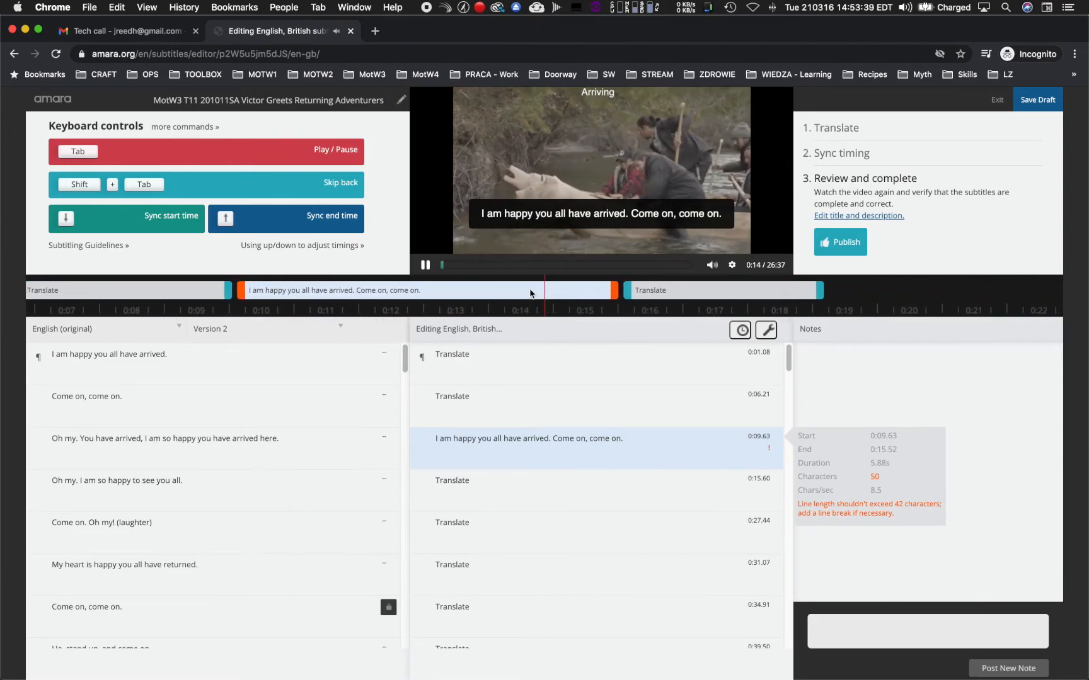
pyautogui.press('Tab')
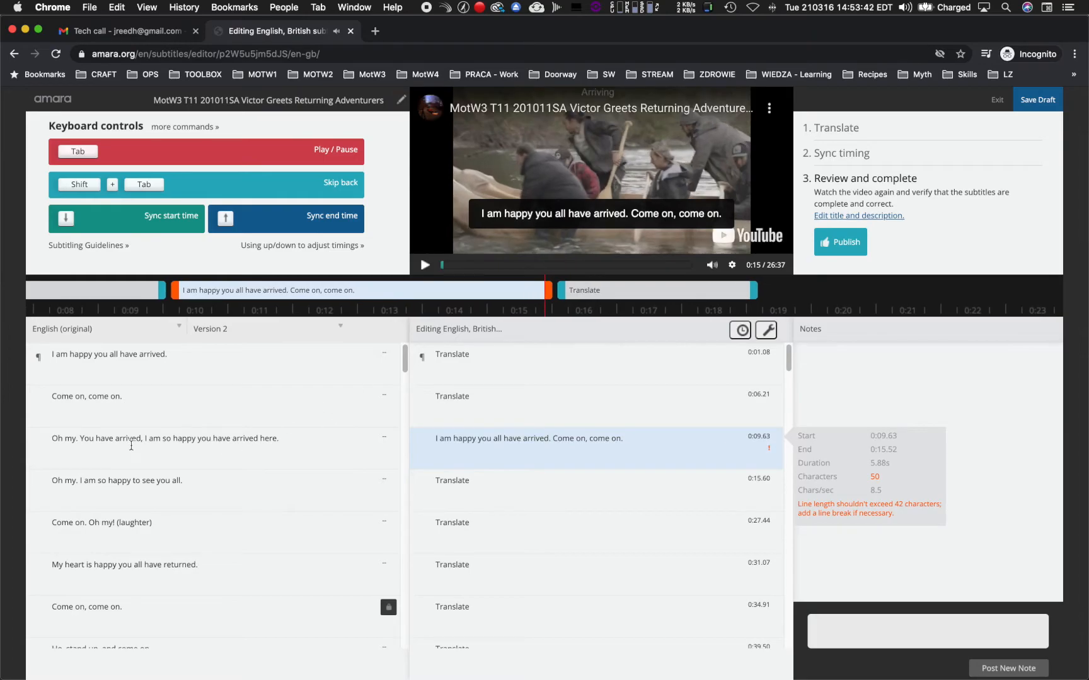
pyautogui.moveTo(180, 480); pyautogui.dragTo(47, 485)
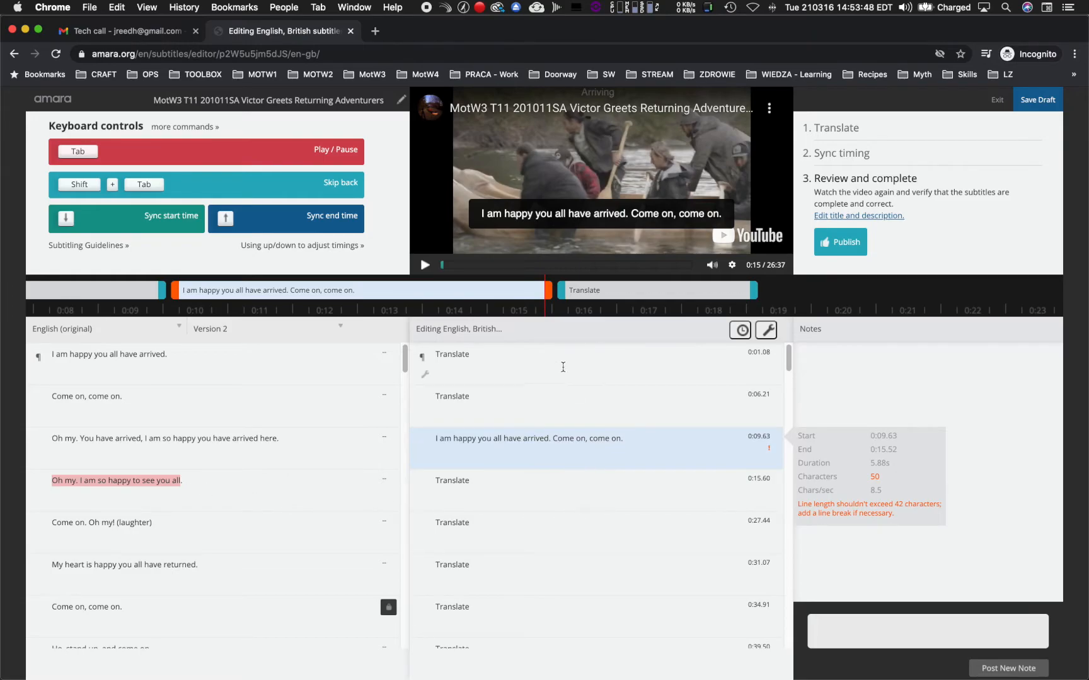
# - Trim the end of the 0:09.63 subtitle to 0:15.48 and scrub the video back to 0:11
pyautogui.click(571, 441)
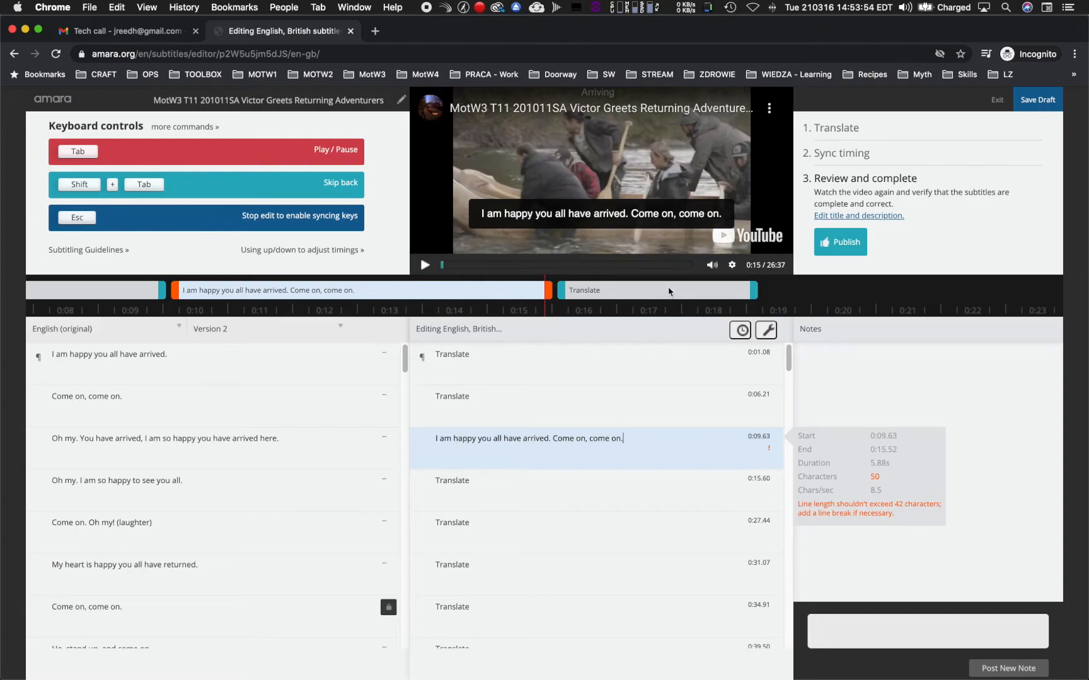
pyautogui.moveTo(545, 295); pyautogui.dragTo(547, 295)
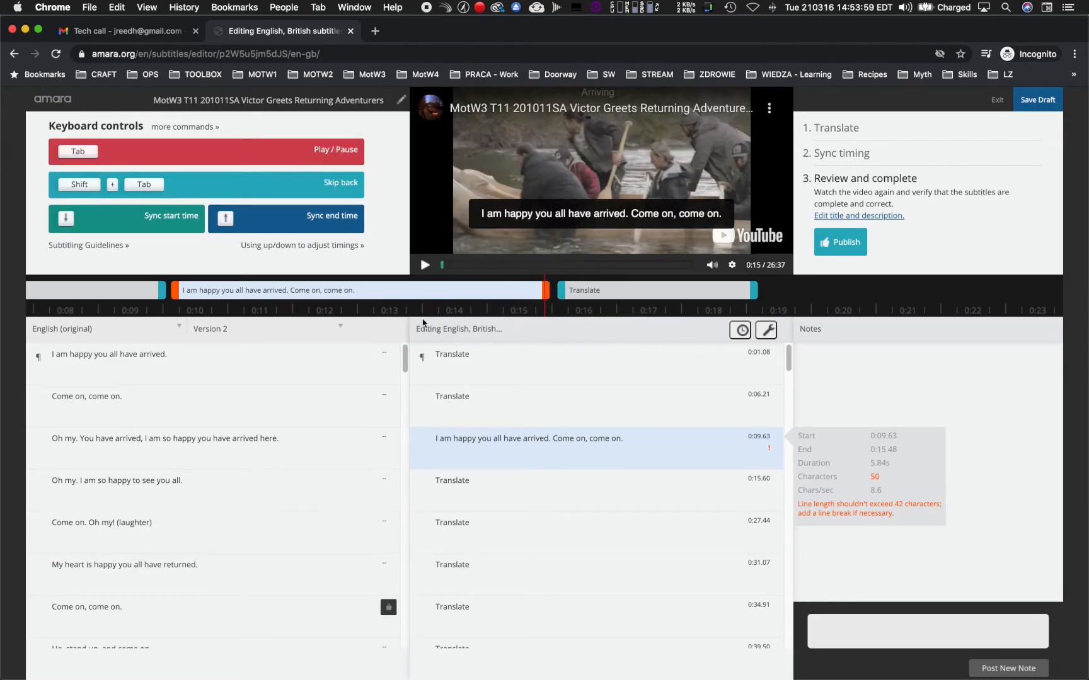
pyautogui.moveTo(416, 313); pyautogui.dragTo(531, 316)
pyautogui.moveTo(346, 307); pyautogui.dragTo(497, 301)
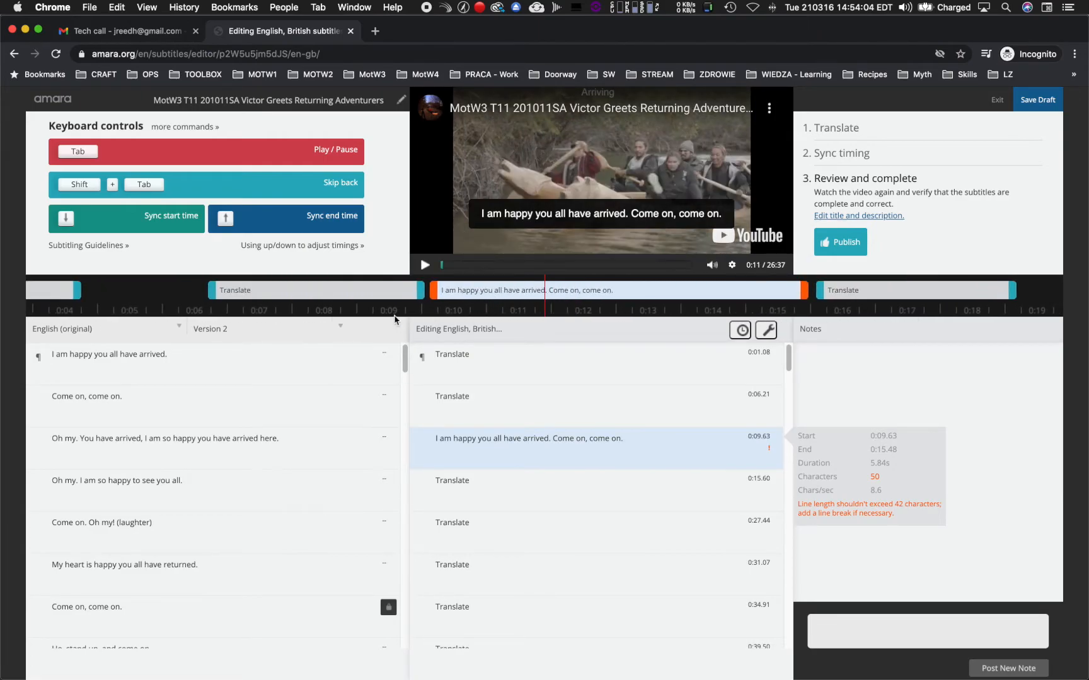
# - Examine the combined text of the 0:09.63 subtitle together with its timing and character details
pyautogui.click(458, 439)
pyautogui.moveTo(435, 440); pyautogui.dragTo(647, 445)
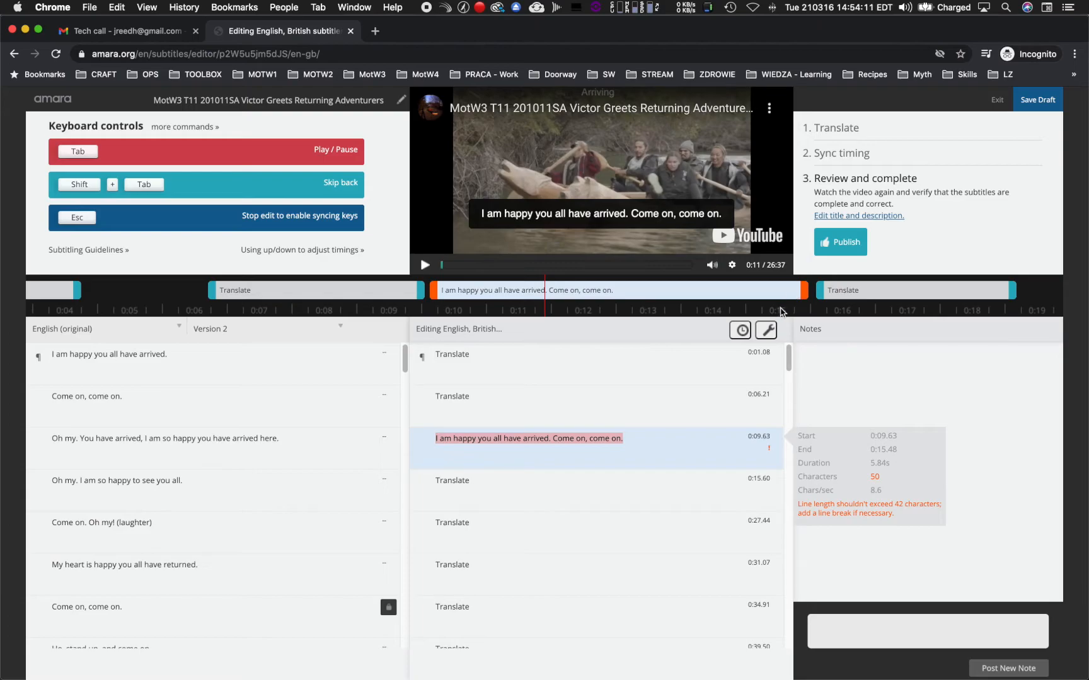
pyautogui.click(683, 444)
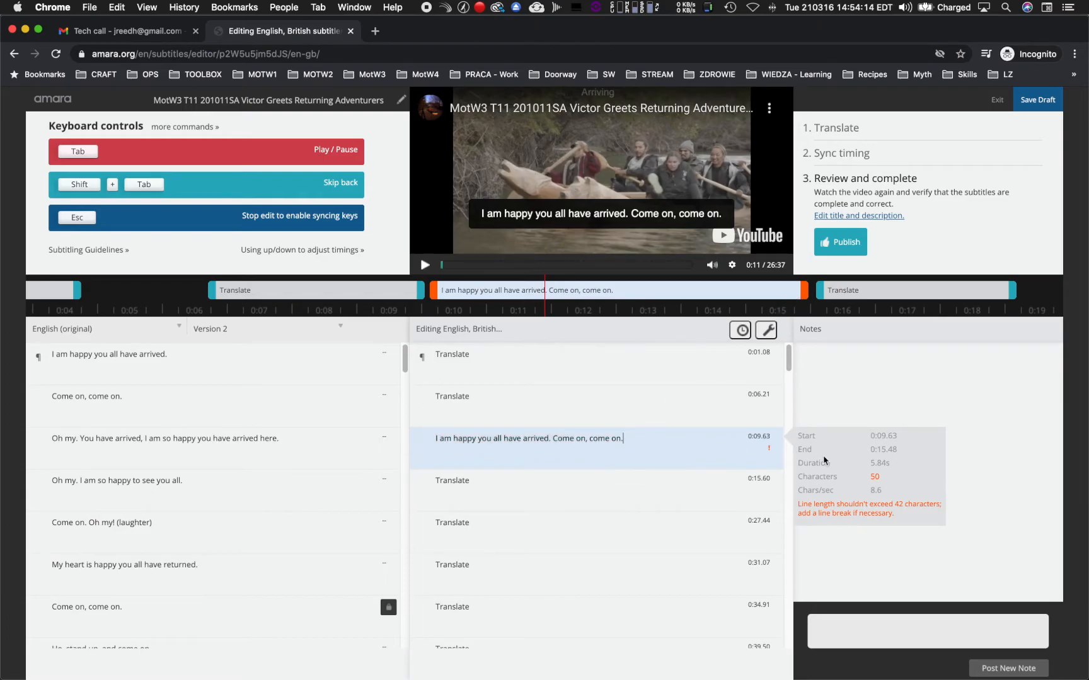
pyautogui.click(656, 444)
pyautogui.click(553, 438)
pyautogui.press('Escape')
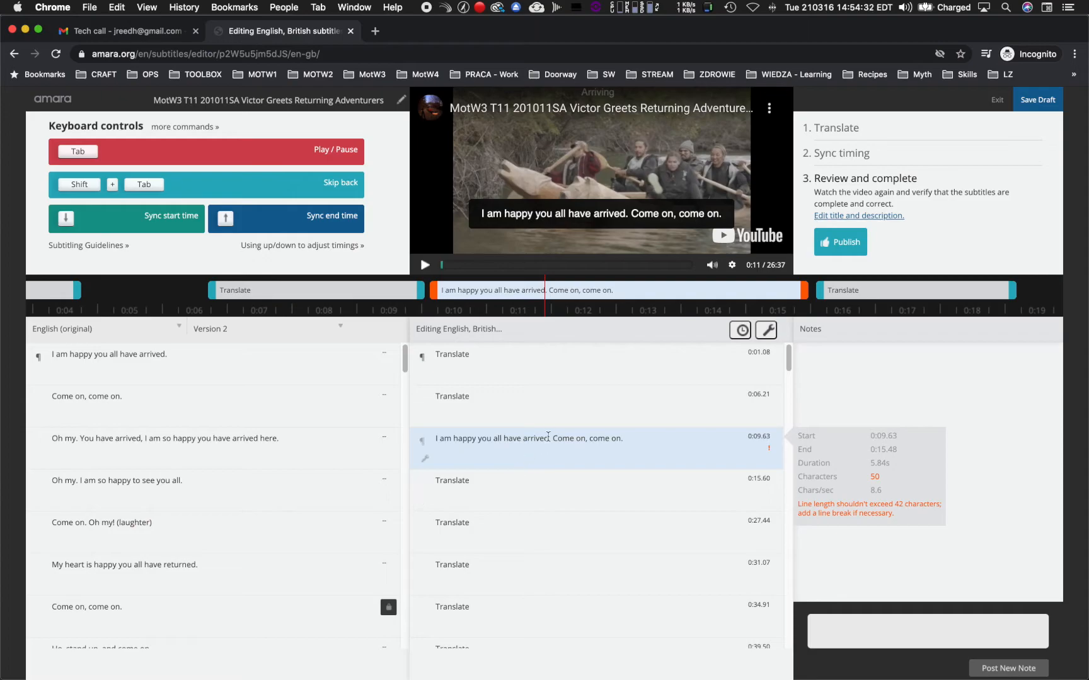
# - Look through the rest of both subtitle lists, comparing the remaining Translate placeholders with the original English lines beside them
pyautogui.scroll(-10, 559, 421)
pyautogui.scroll(-15, 559, 421)
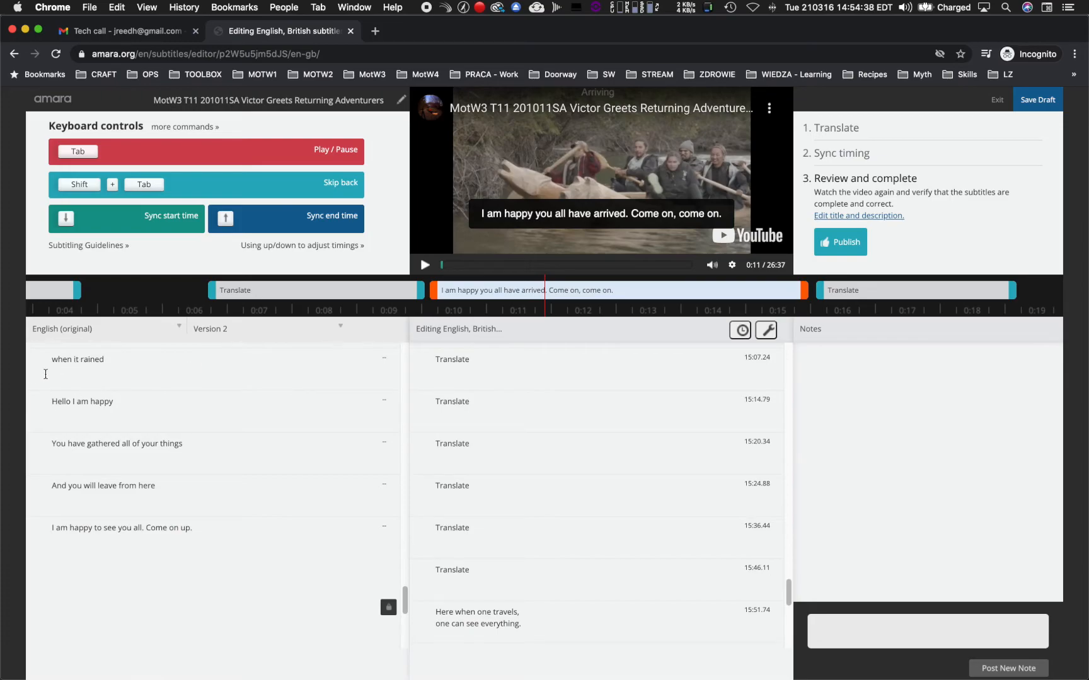
pyautogui.click(486, 357)
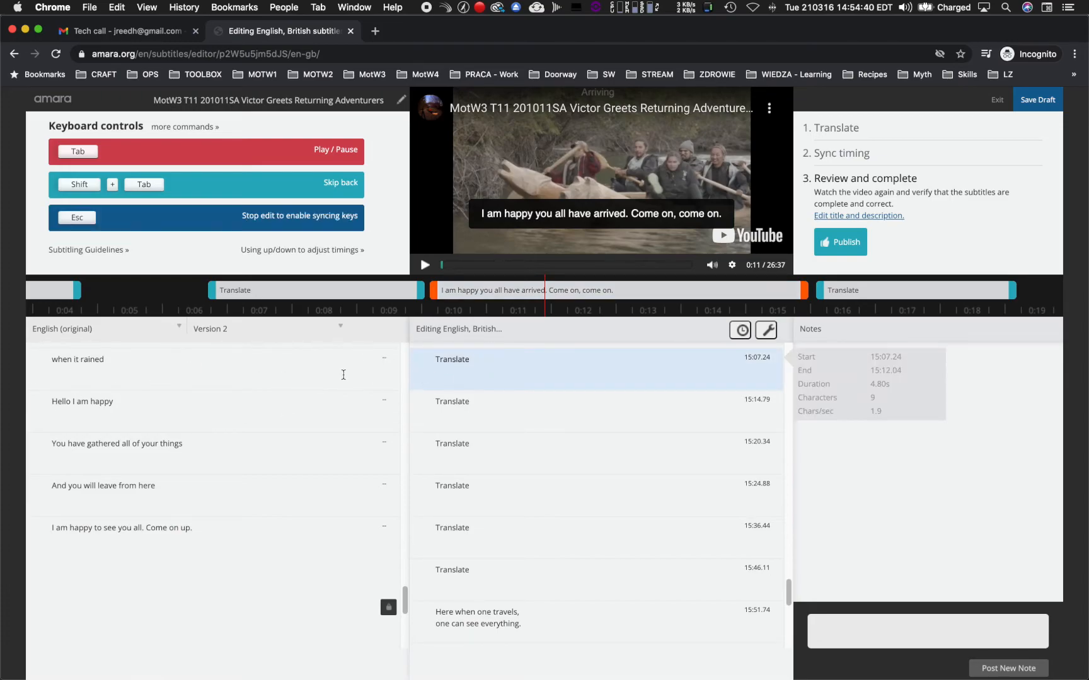
pyautogui.click(573, 364)
pyautogui.scroll(3, 503, 391)
pyautogui.scroll(8, 498, 383)
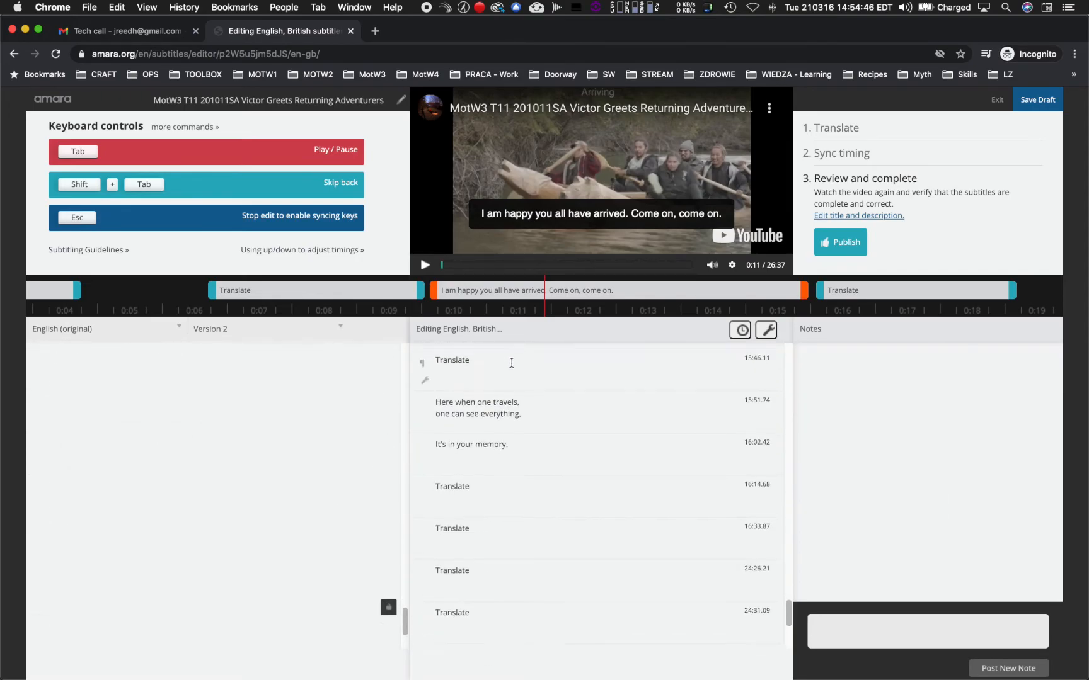
pyautogui.scroll(3, 526, 383)
pyautogui.click(572, 421)
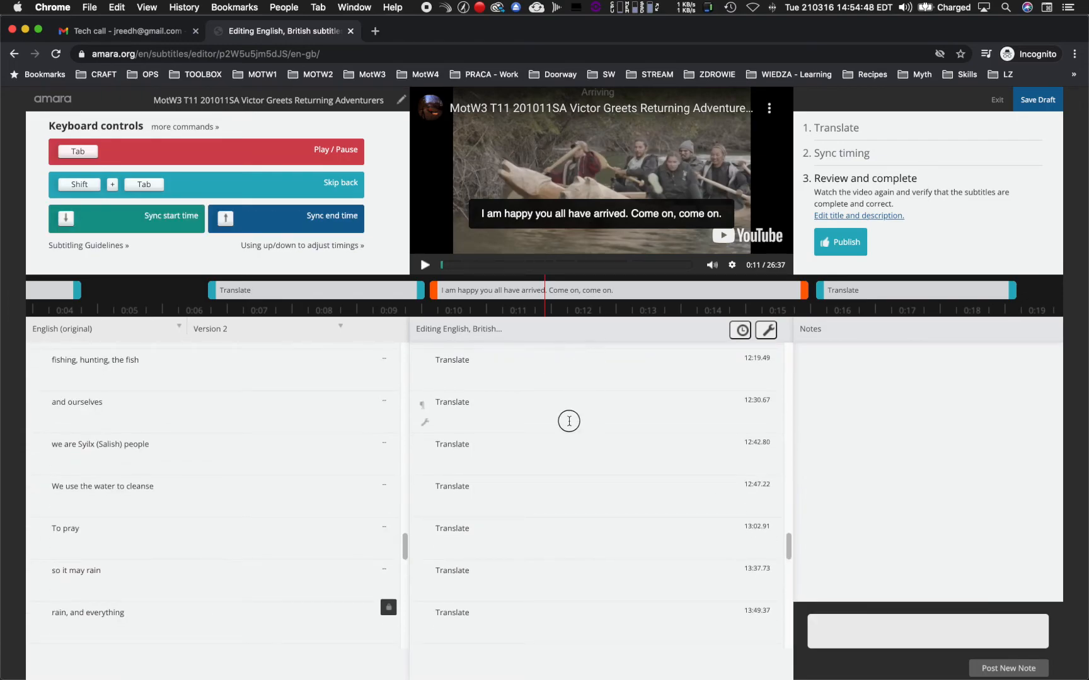
pyautogui.click(560, 464)
pyautogui.click(545, 514)
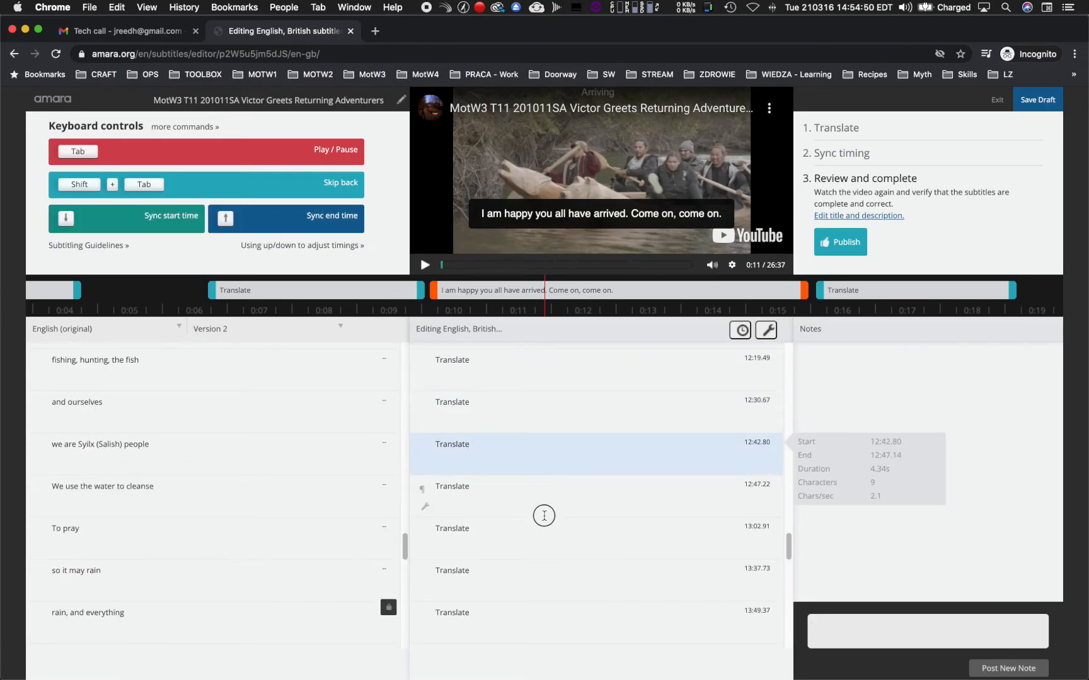
pyautogui.click(541, 550)
pyautogui.scroll(1, 167, 479)
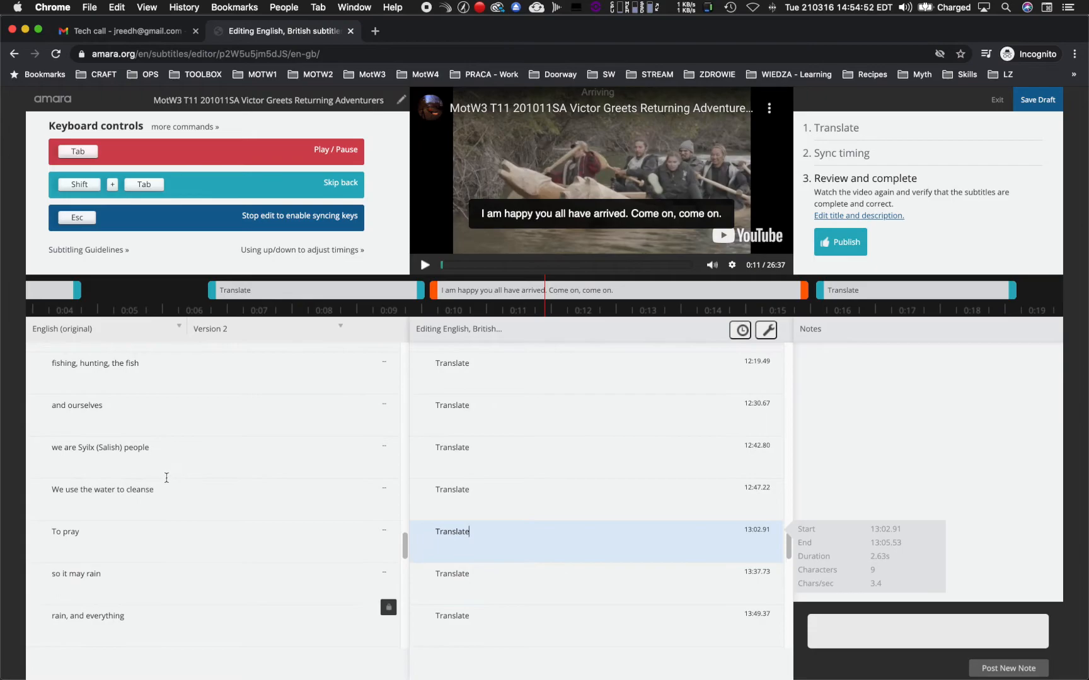
pyautogui.scroll(10, 170, 485)
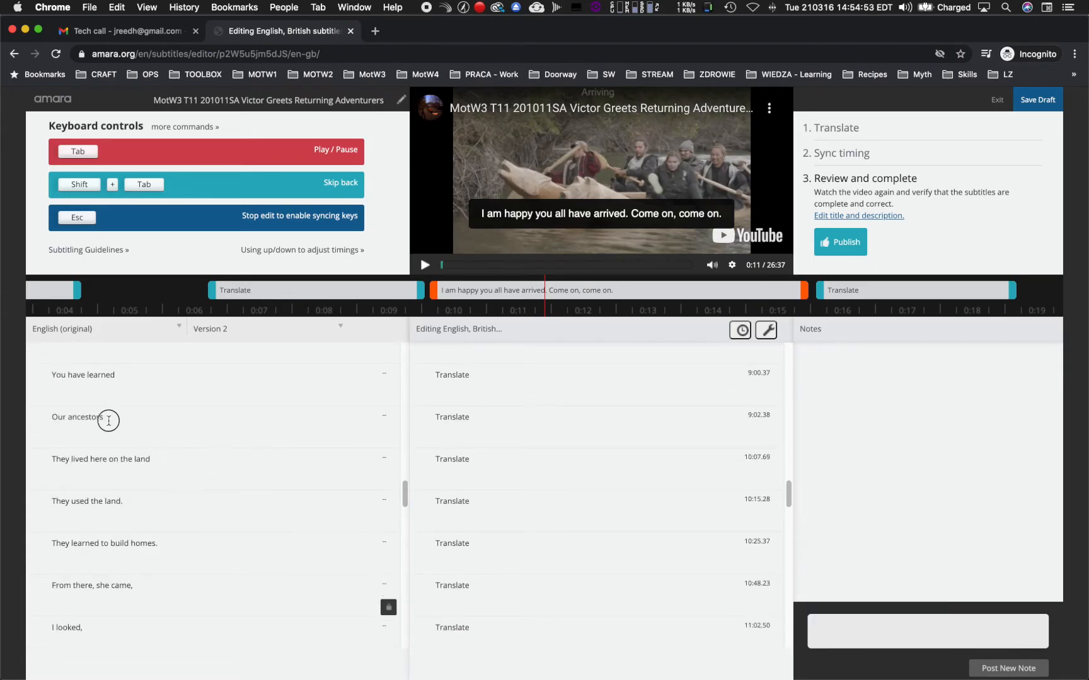
# - Unlink the scrolling of the two subtitle lists and move only the English, British list to the placeholders around 13:37.73
pyautogui.press('Escape')
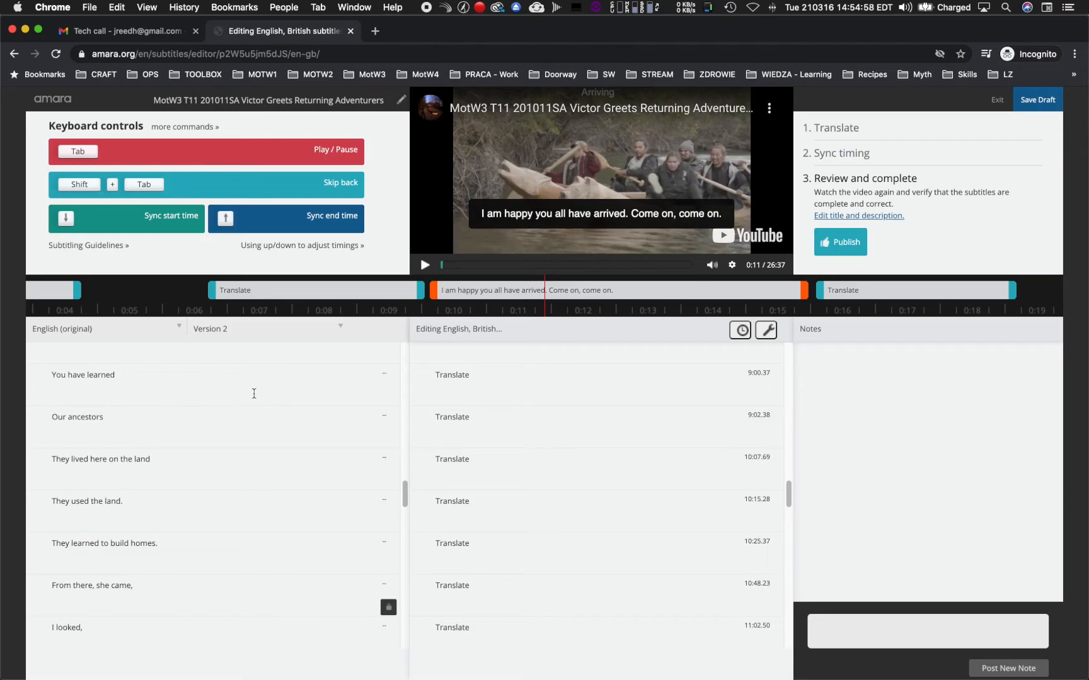
pyautogui.scroll(-2, 454, 640)
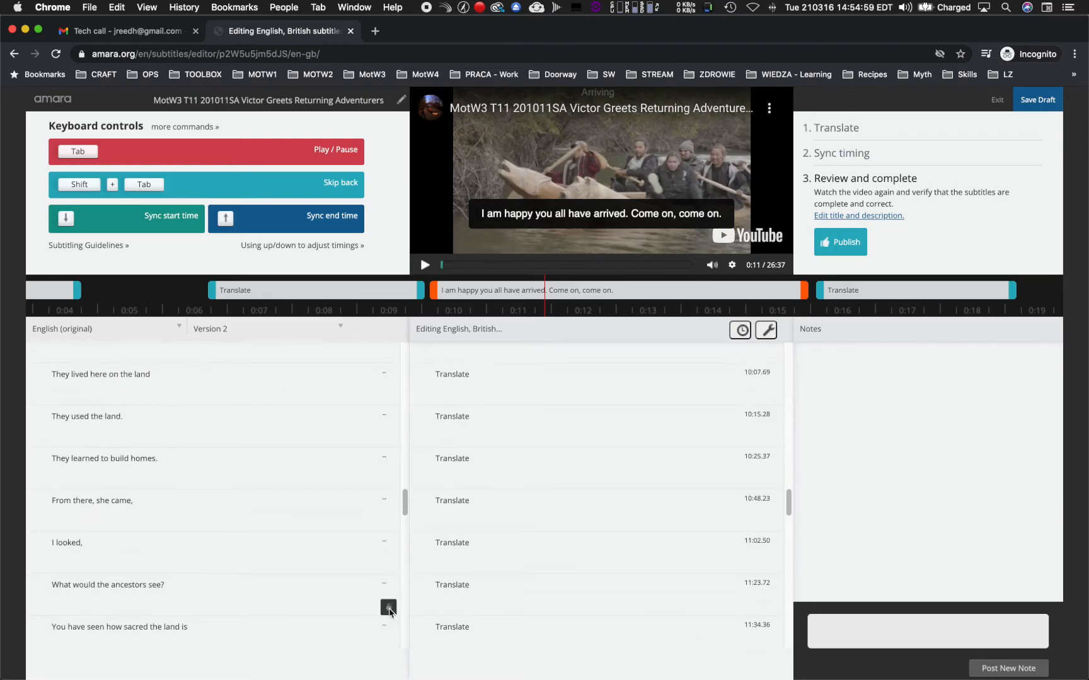
pyautogui.scroll(-3, 334, 487)
pyautogui.scroll(8, 335, 490)
pyautogui.scroll(-10, 523, 491)
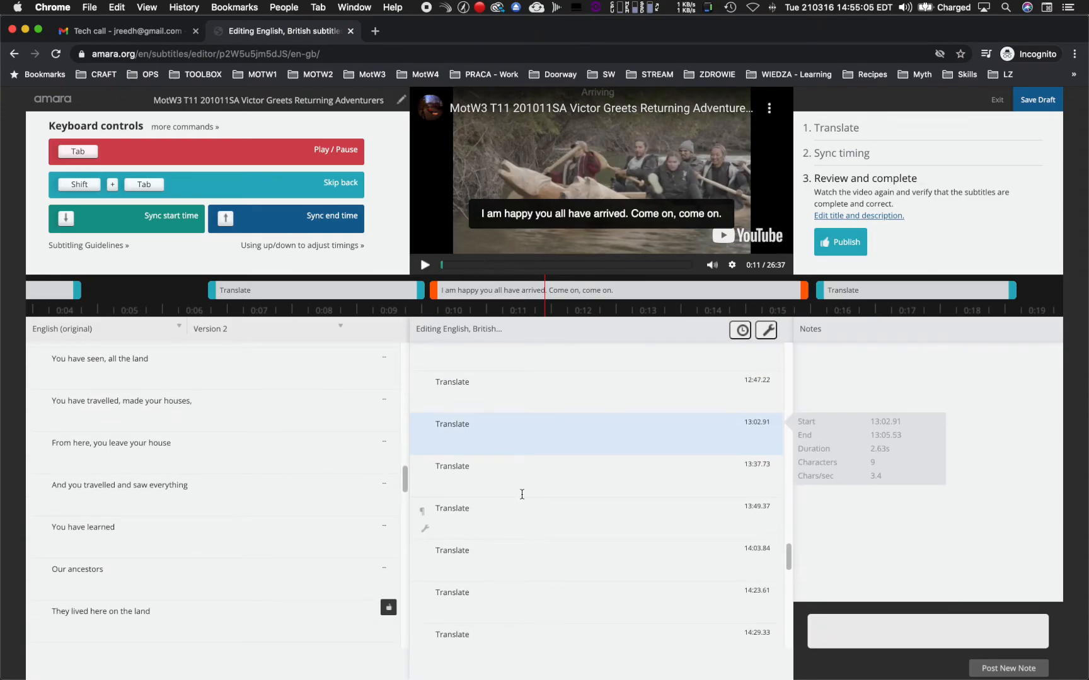
# - Select the 14:03.84 placeholder in the English, British list and jump the video to that subtitle's start
pyautogui.click(501, 467)
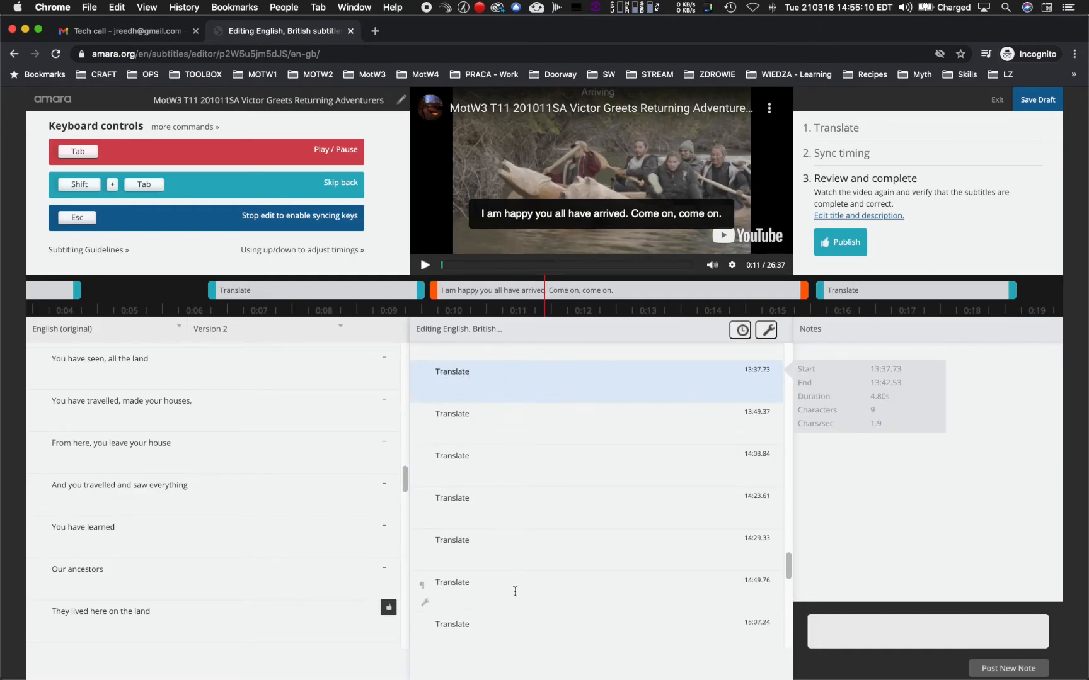
pyautogui.click(525, 421)
pyautogui.click(522, 482)
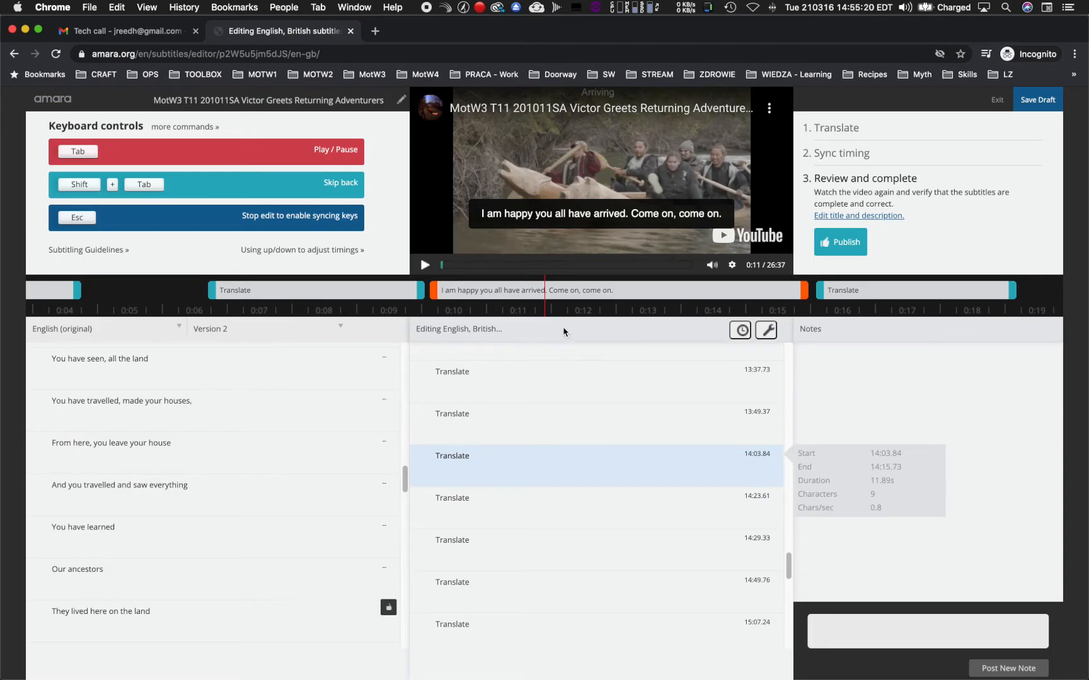
pyautogui.moveTo(587, 311); pyautogui.dragTo(476, 321)
pyautogui.click(544, 465)
pyautogui.click(550, 468)
pyautogui.moveTo(574, 307); pyautogui.dragTo(622, 309)
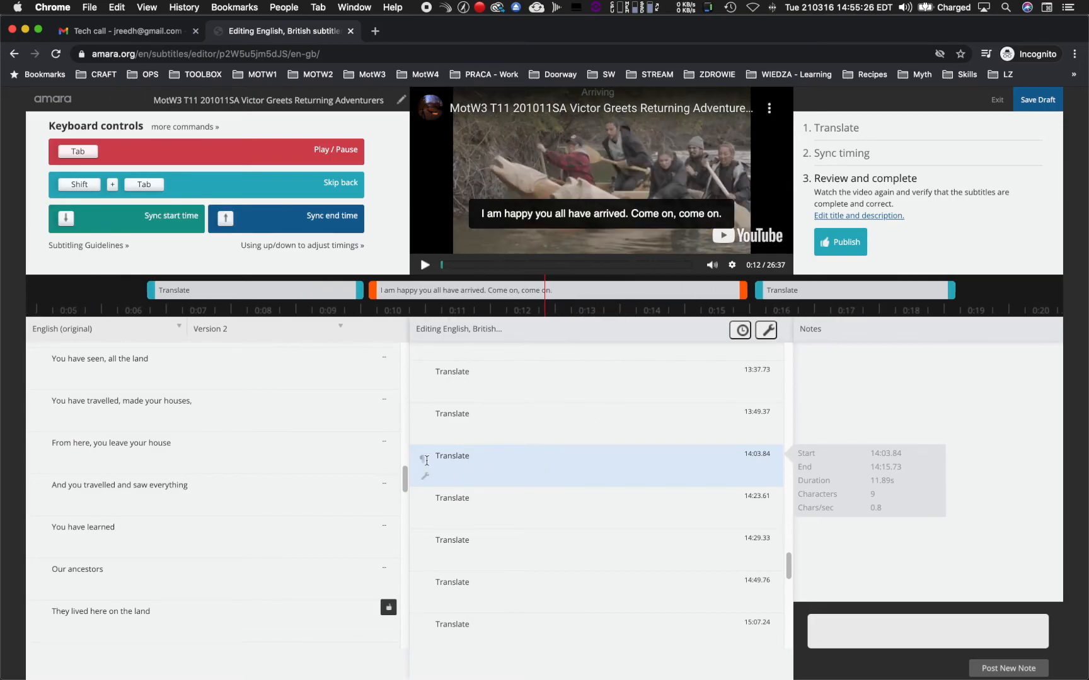
pyautogui.moveTo(424, 476)
pyautogui.click(531, 471)
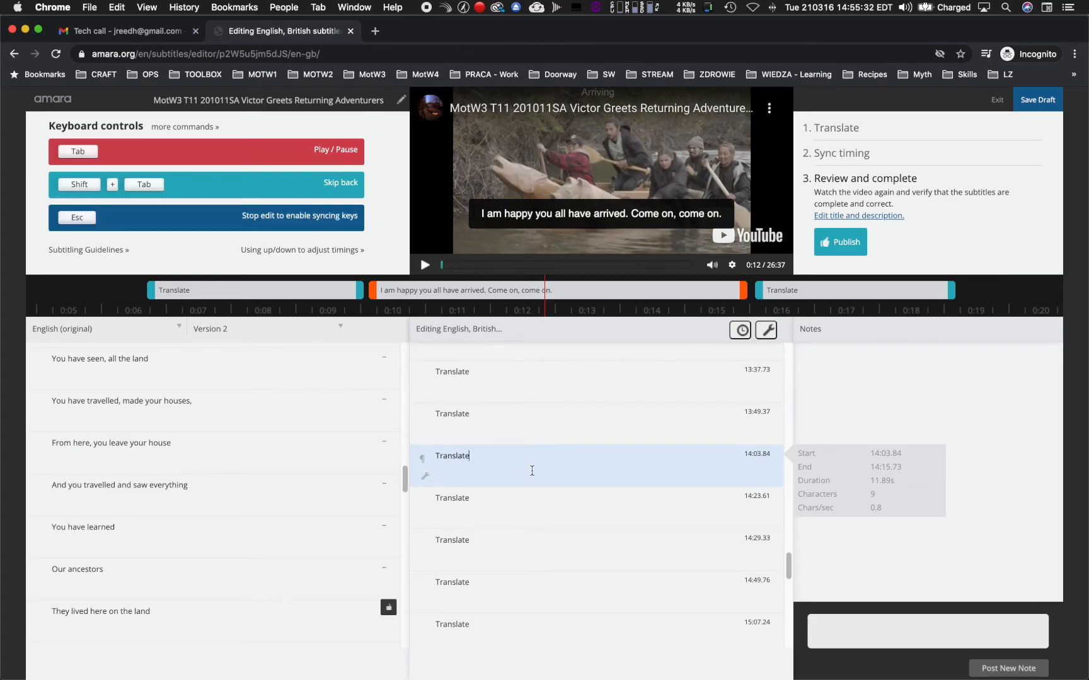
pyautogui.click(427, 476)
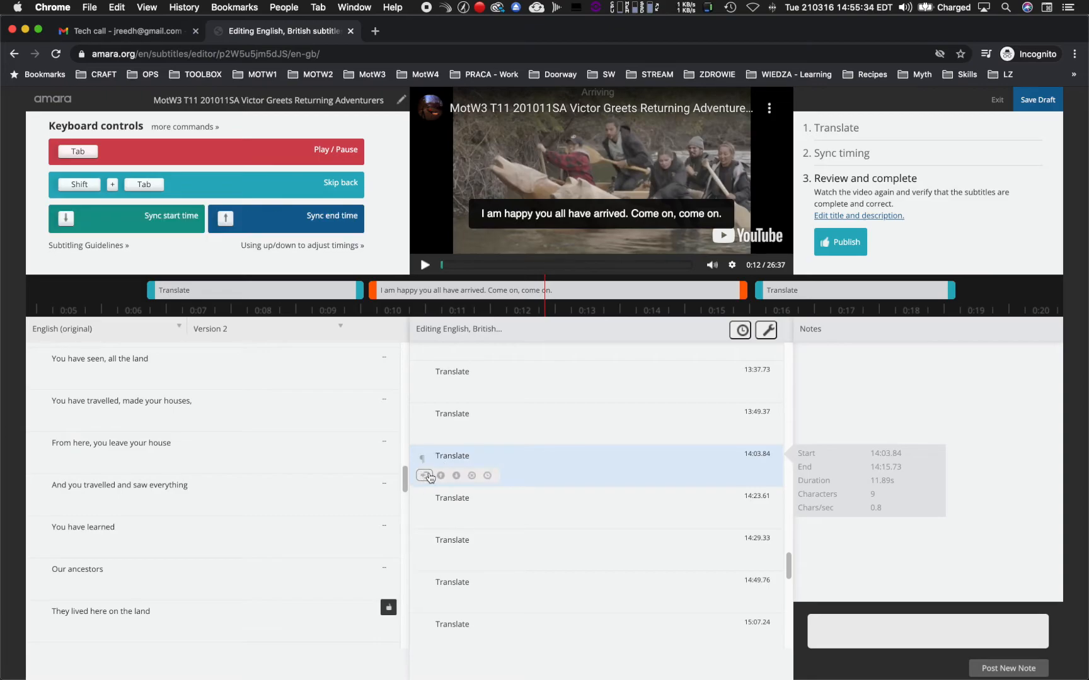
pyautogui.click(426, 475)
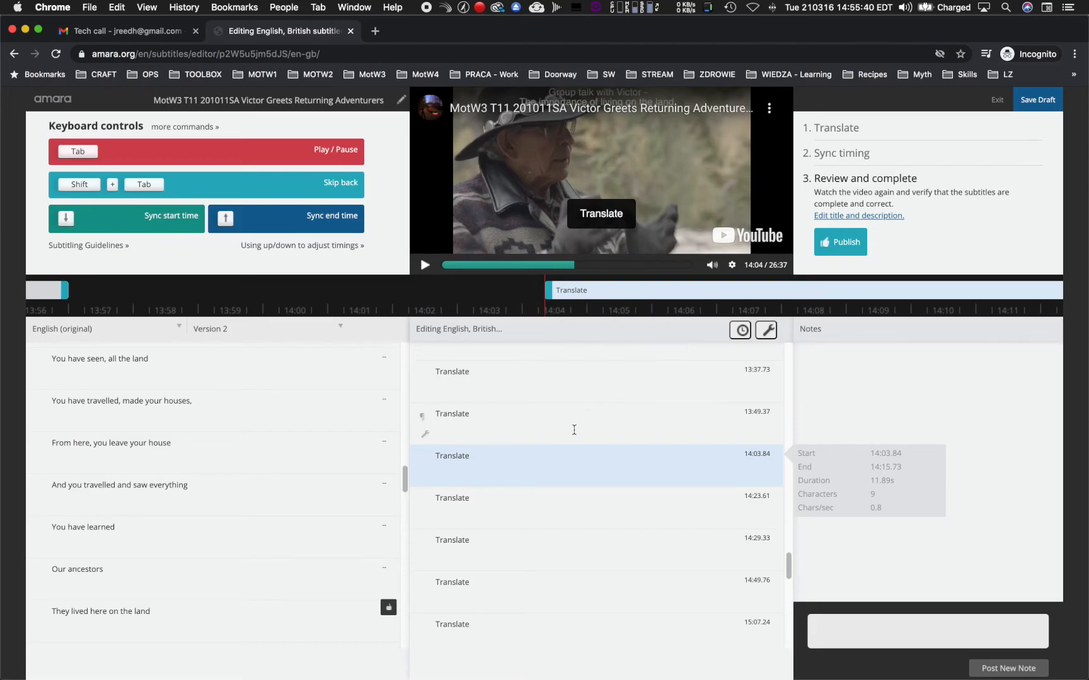
# - Link the scrolling of both subtitle lists again and browse them together around the 14:03.84 placeholder
pyautogui.click(517, 453)
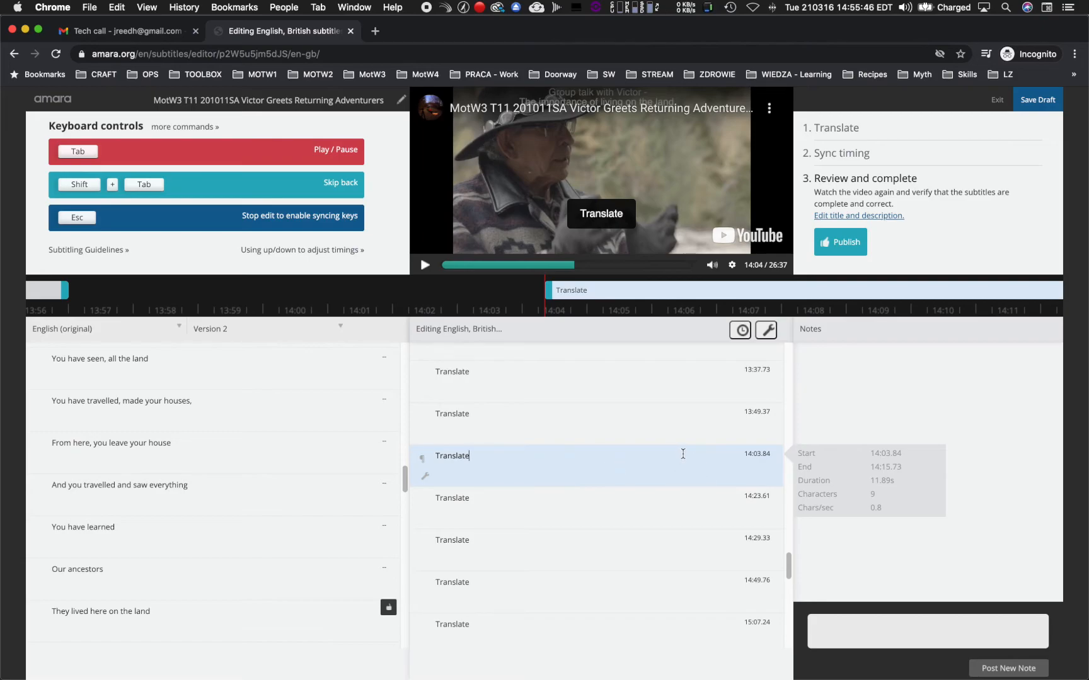
pyautogui.click(389, 609)
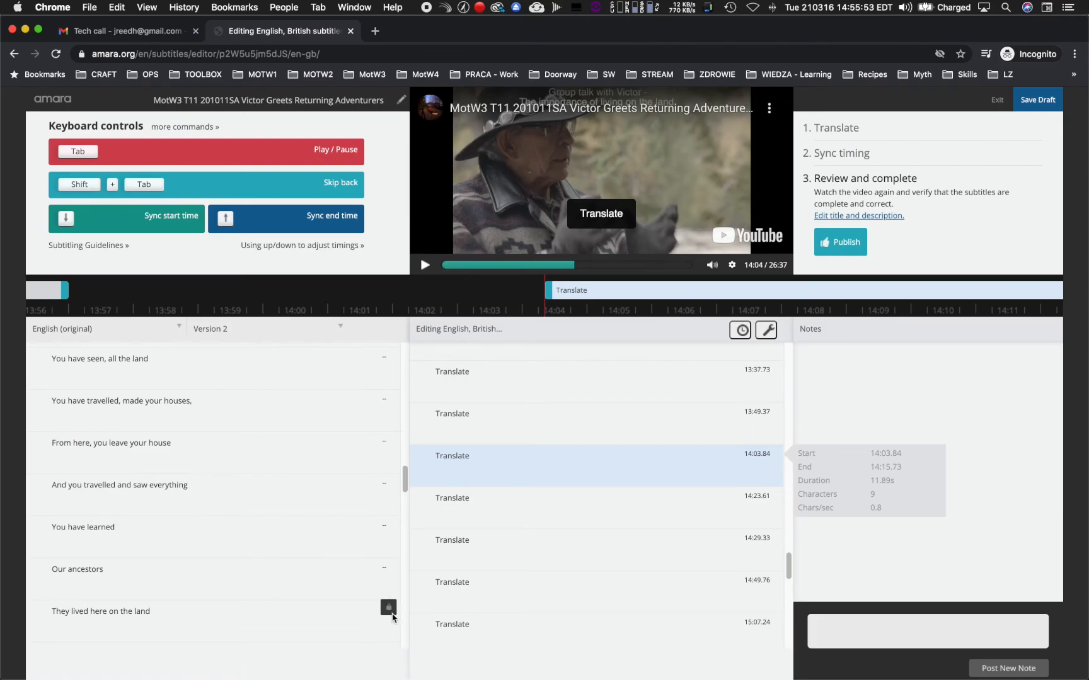
pyautogui.scroll(-3, 457, 515)
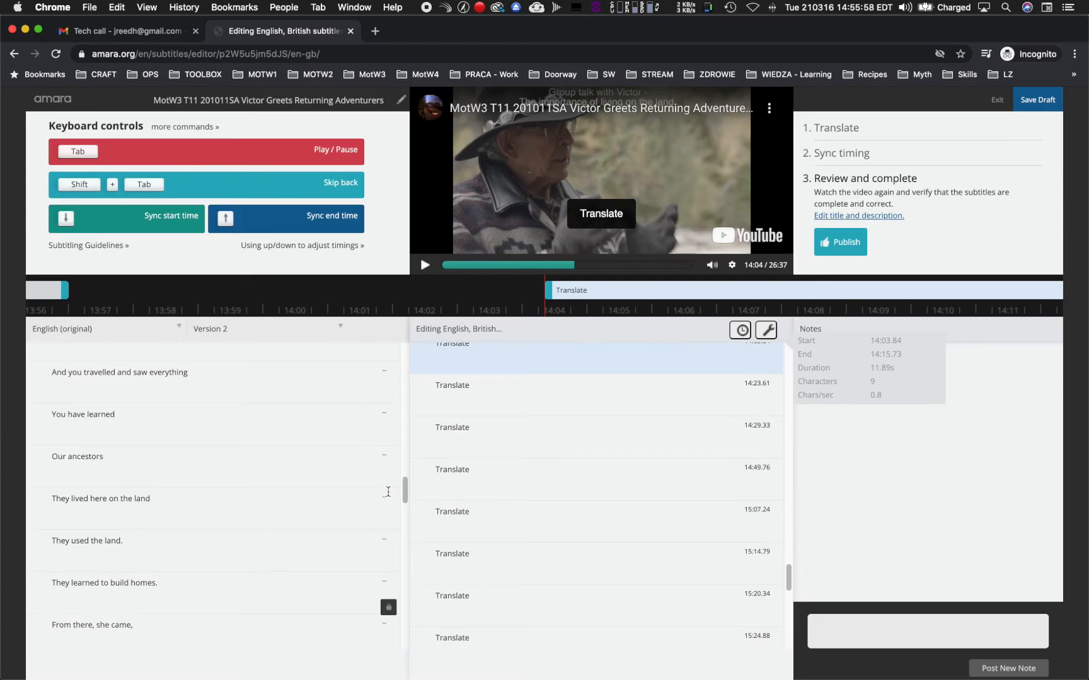
pyautogui.scroll(1, 458, 517)
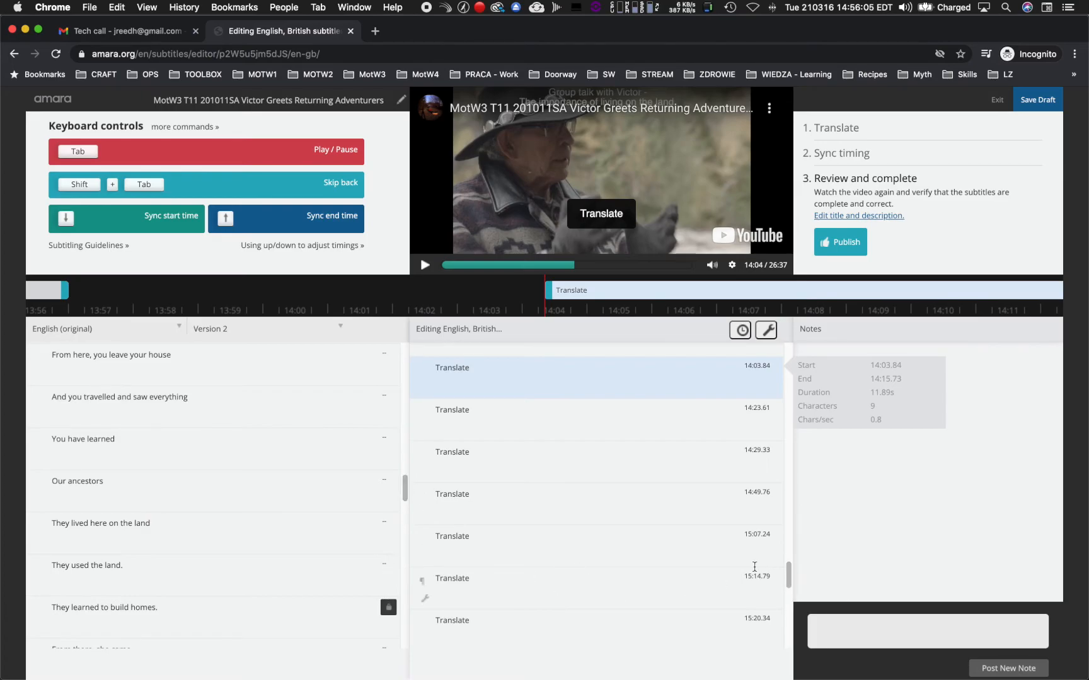
pyautogui.scroll(1, 681, 448)
pyautogui.scroll(4, 687, 454)
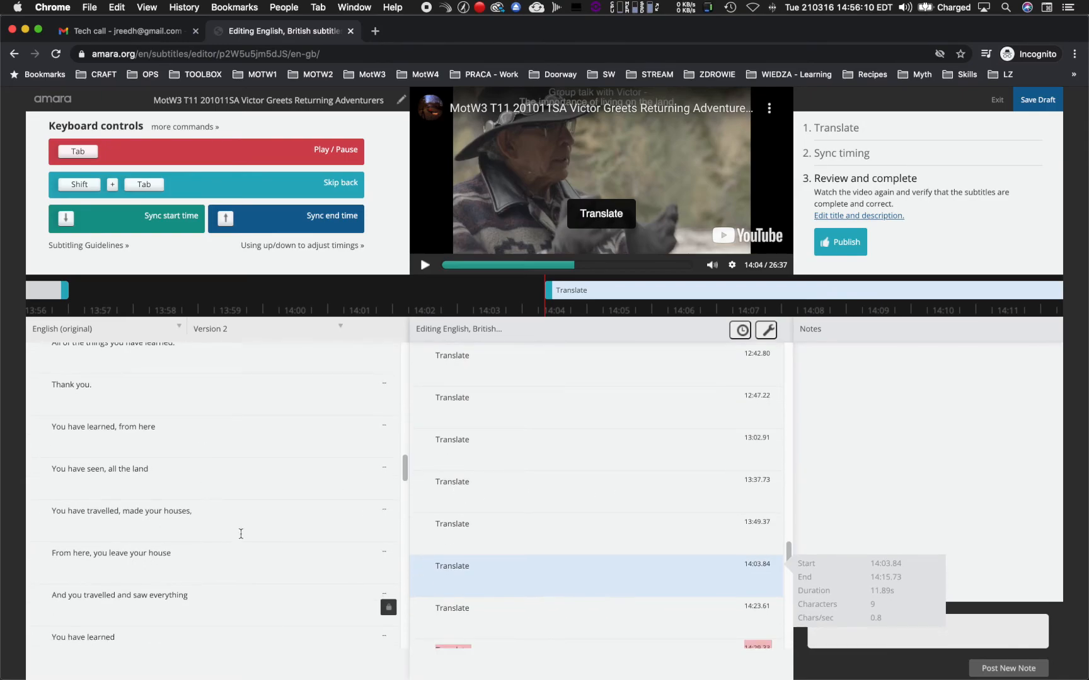
# - Unlink the lists' scrolling, return each list to its beginning and select the 0:09.63 subtitle without leaving it in text editing
pyautogui.scroll(10, 277, 435)
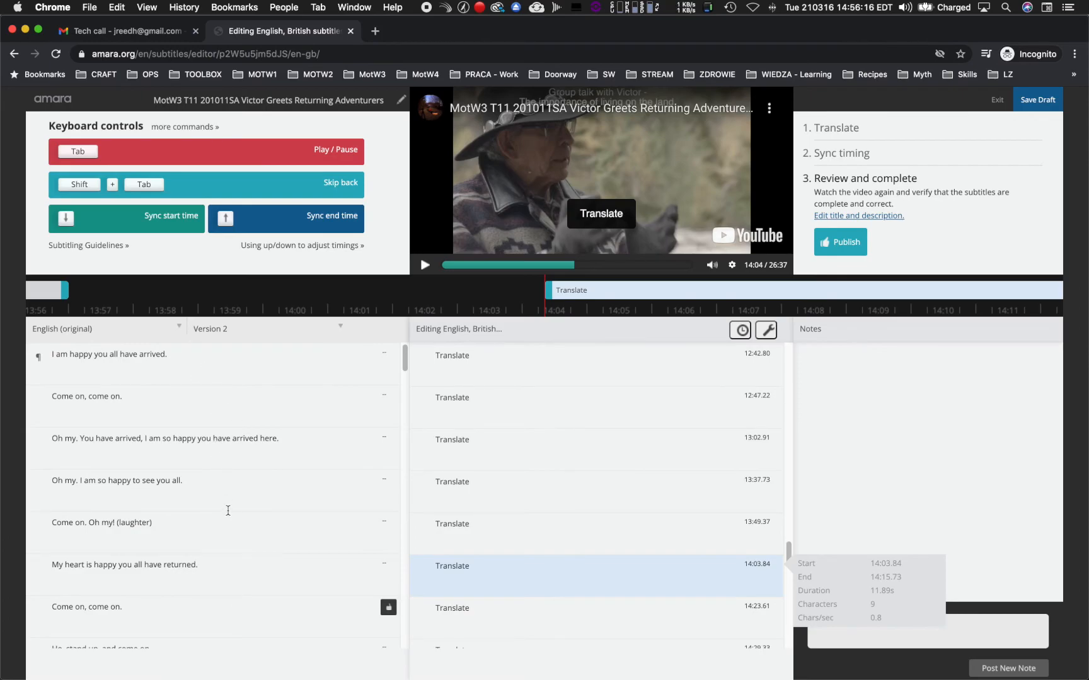
pyautogui.scroll(20, 670, 421)
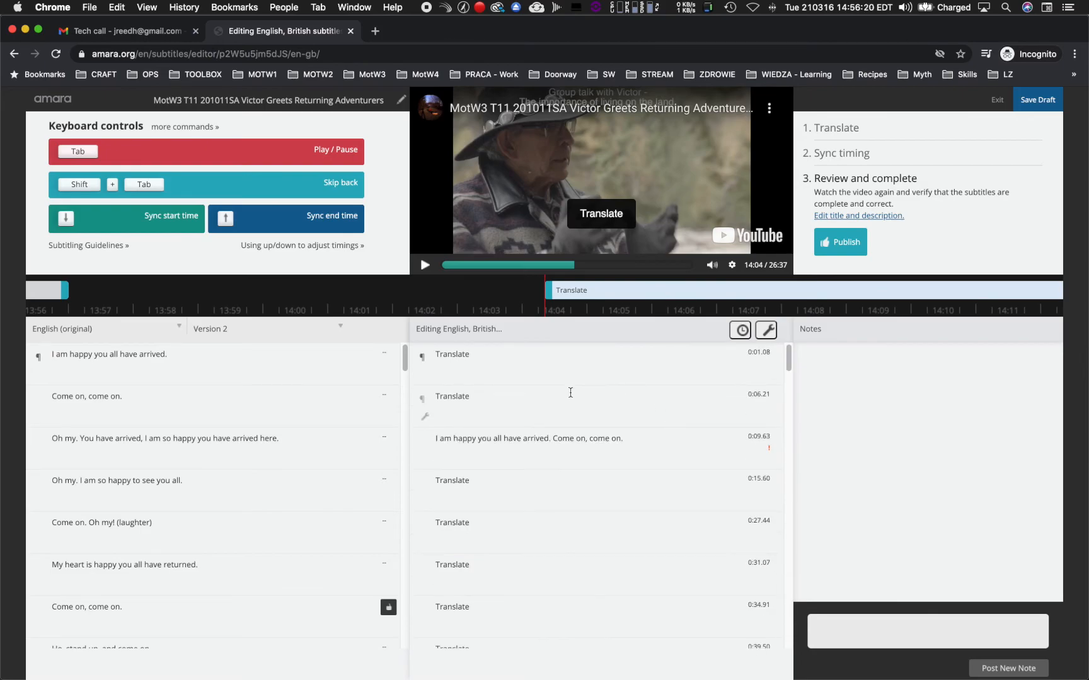
pyautogui.click(571, 394)
pyautogui.click(573, 438)
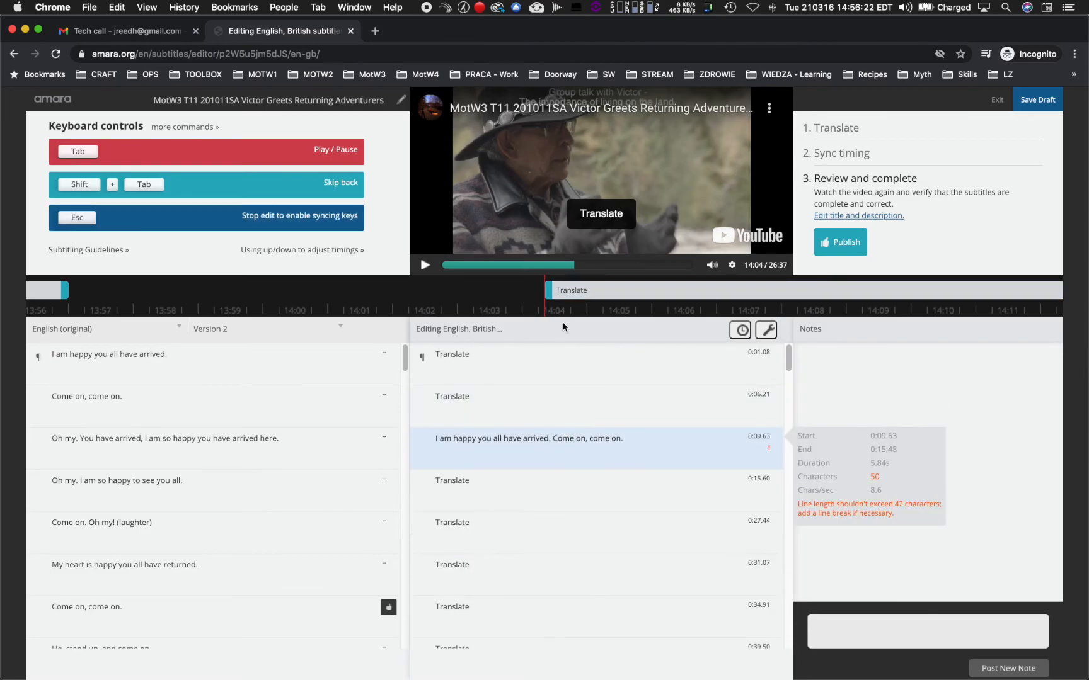
pyautogui.press('Escape')
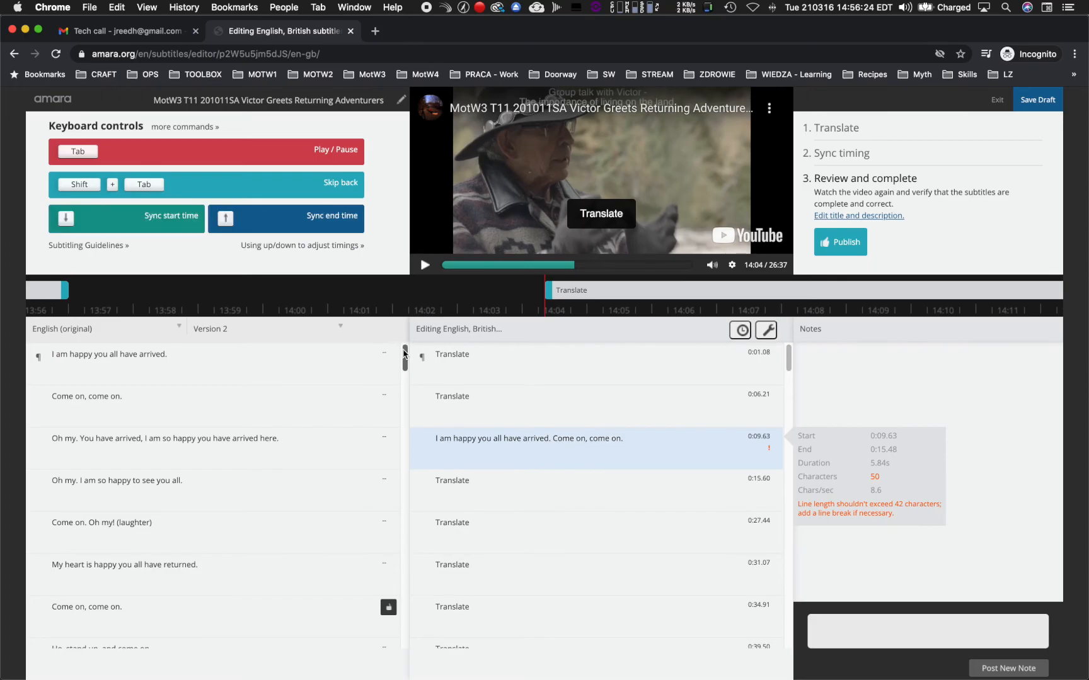